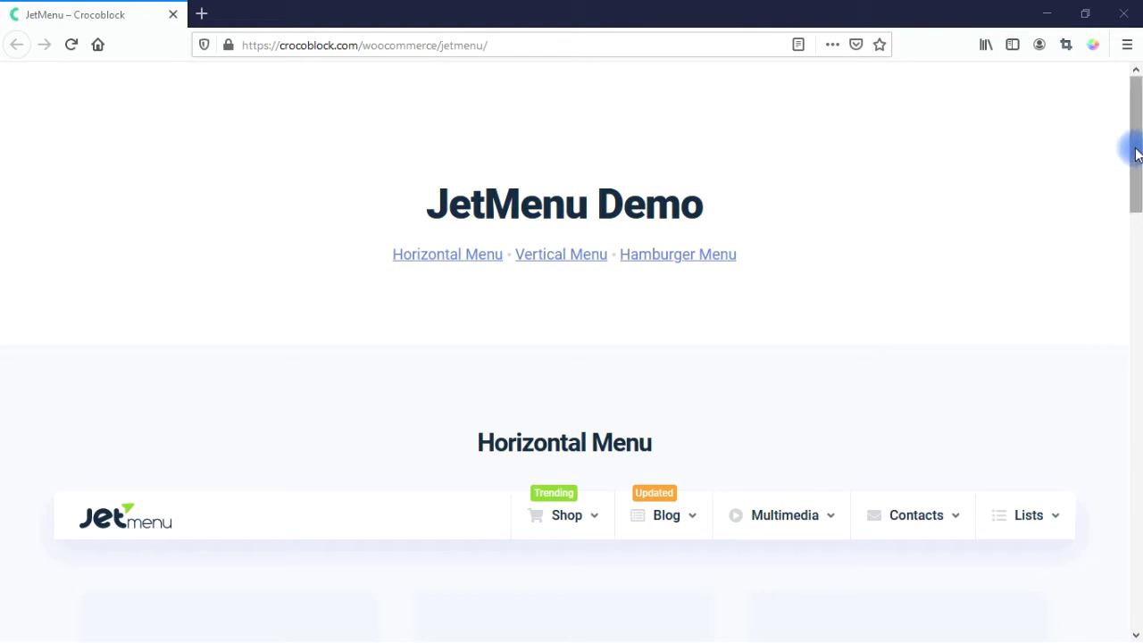
Examine the mega content of the Shop, Blog, Multimedia, Contacts and Lists items in the Horizontal Menu demo
{"action": "left_click_drag", "start_coordinate": [1136, 146], "coordinate": [1139, 193]}
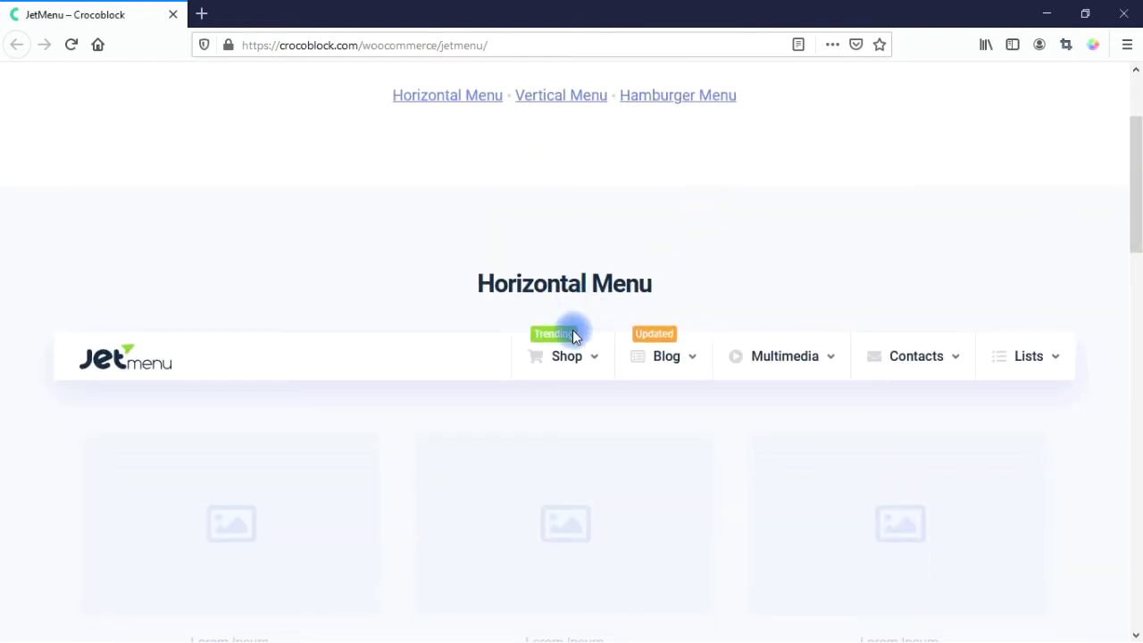
{"action": "mouse_move", "coordinate": [582, 355]}
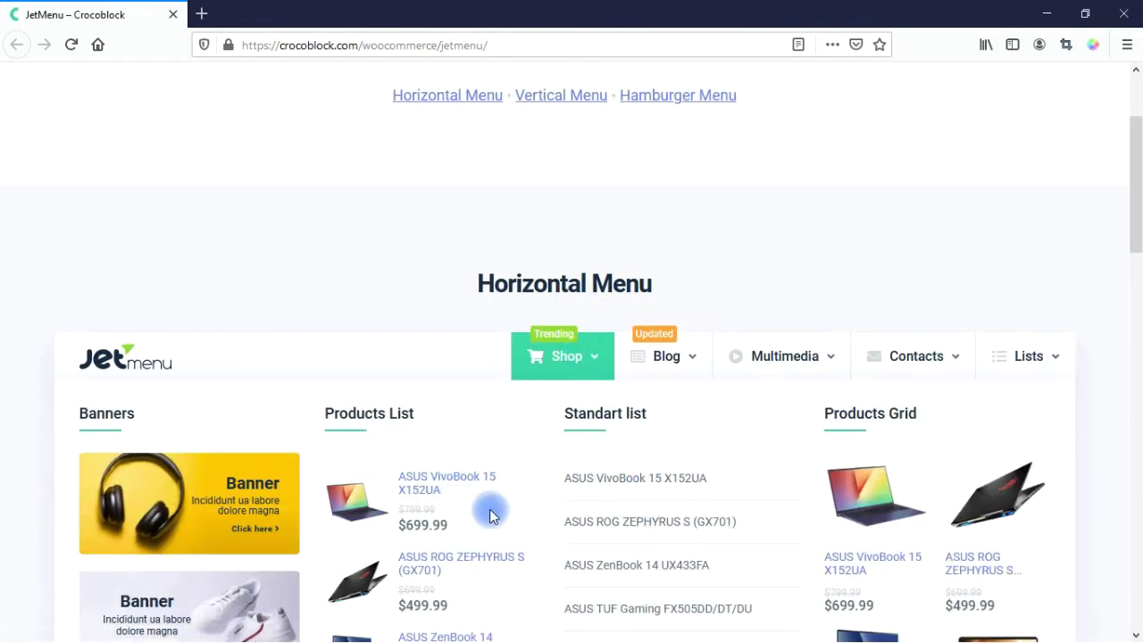
{"action": "mouse_move", "coordinate": [685, 357]}
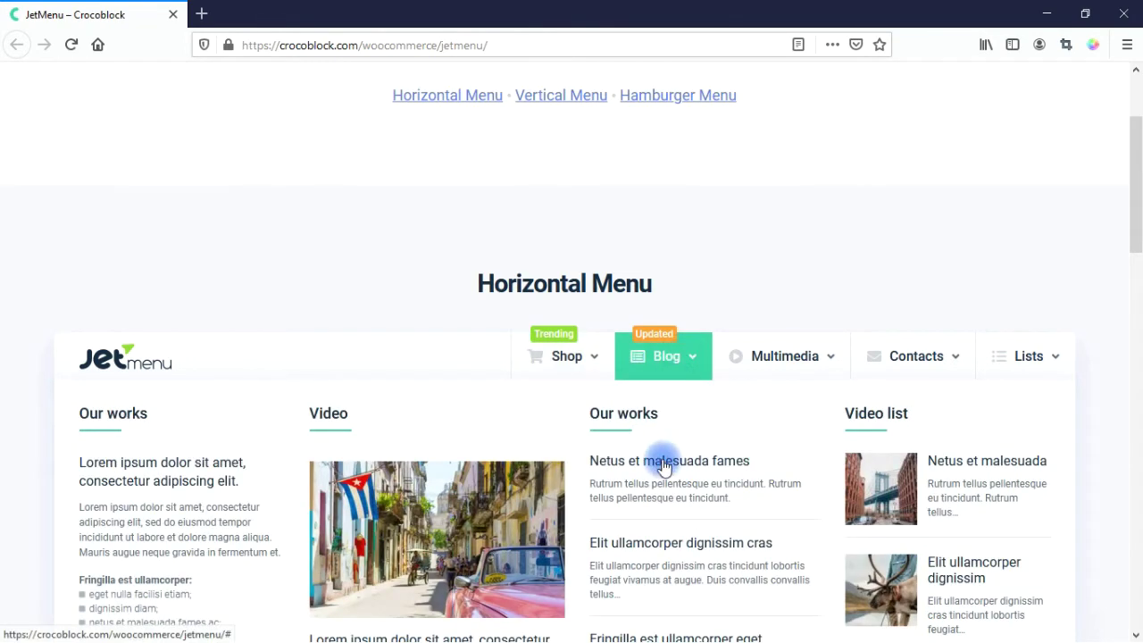
{"action": "mouse_move", "coordinate": [806, 346]}
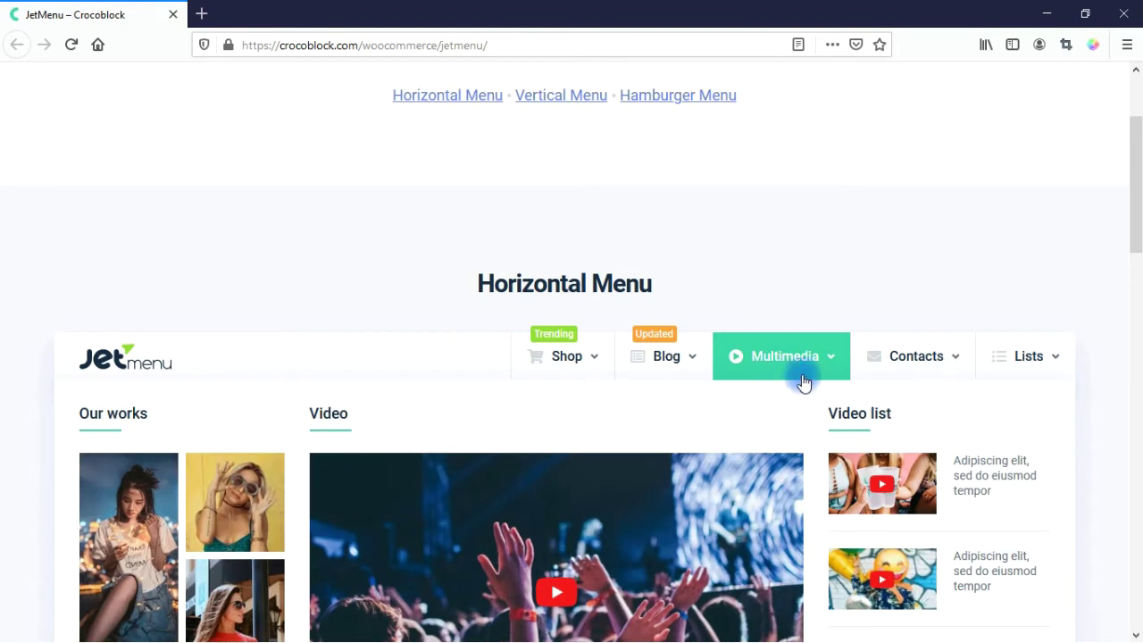
{"action": "mouse_move", "coordinate": [919, 344]}
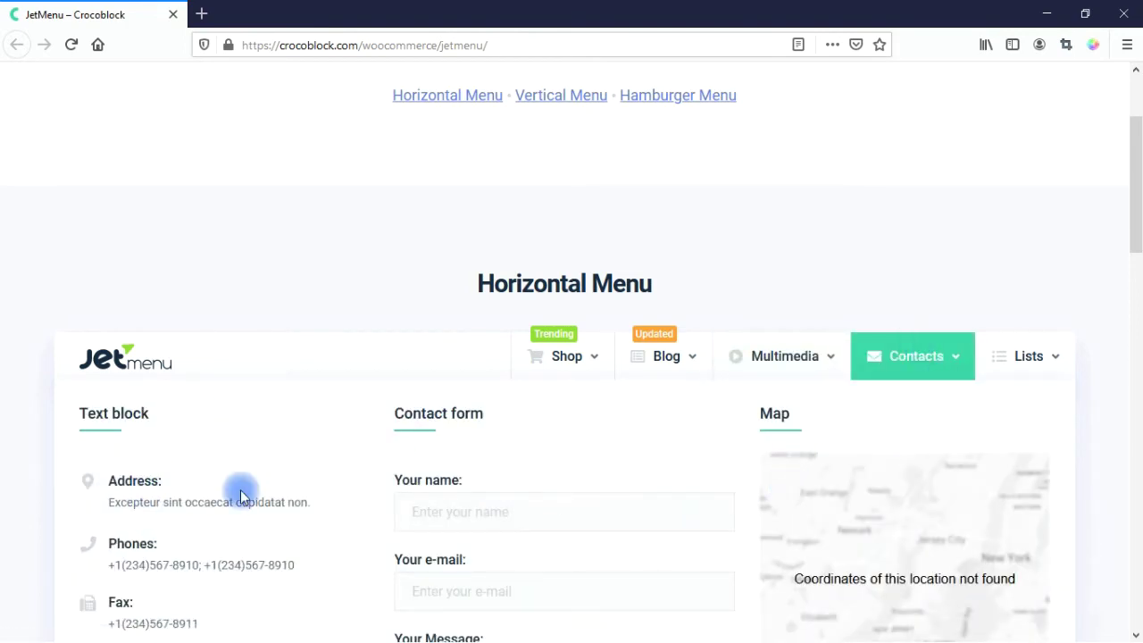
{"action": "mouse_move", "coordinate": [1041, 354]}
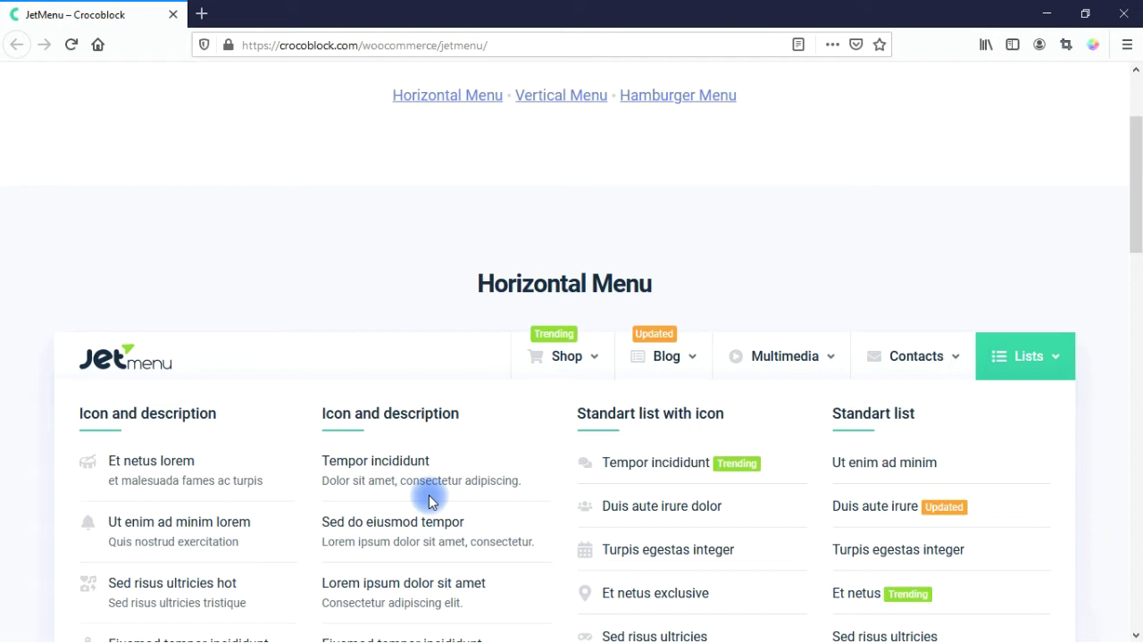
{"action": "mouse_move", "coordinate": [571, 321]}
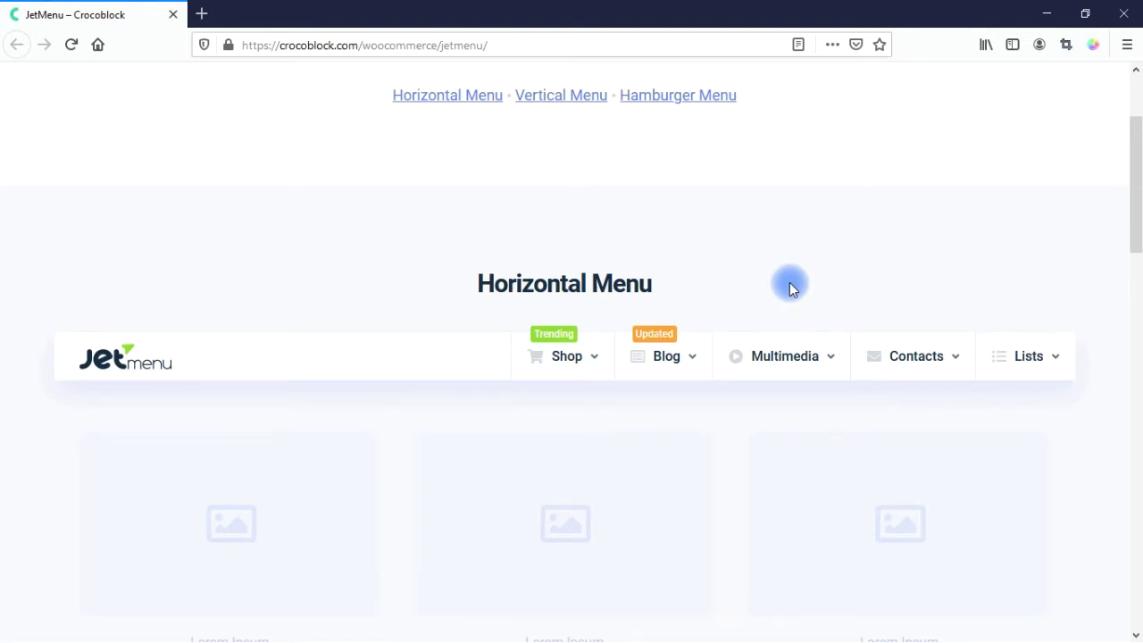
Examine the submenu content of the Lists, Shop, Multimedia, Blog and Contacts items in the Vertical Menu demo
{"action": "scroll", "coordinate": [1036, 632], "scroll_direction": "down", "scroll_amount": 8}
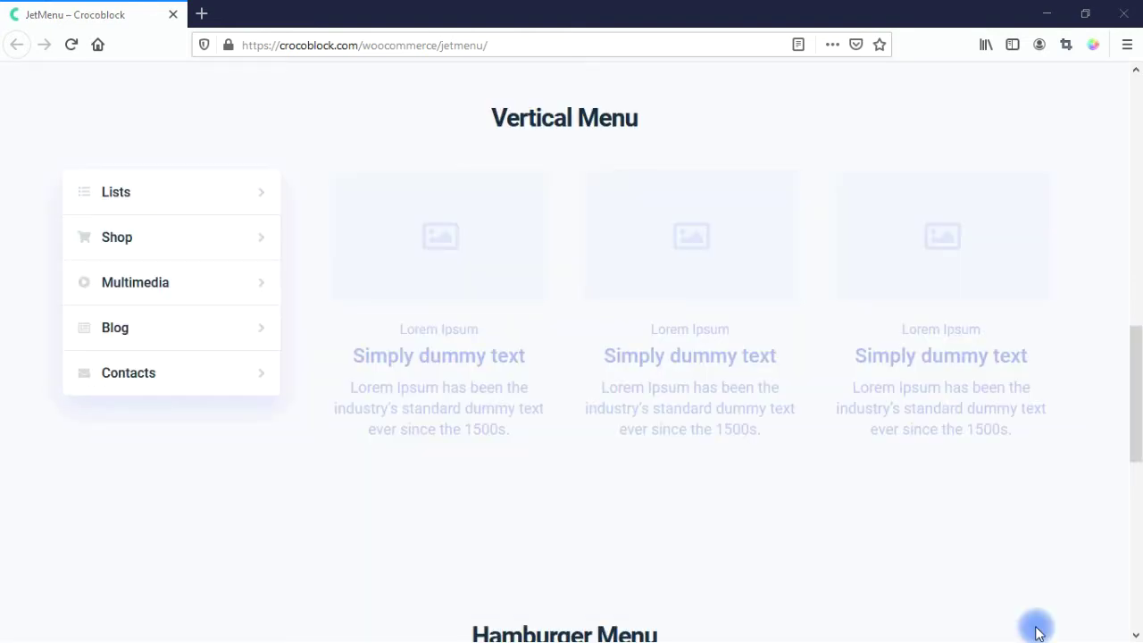
{"action": "mouse_move", "coordinate": [161, 194]}
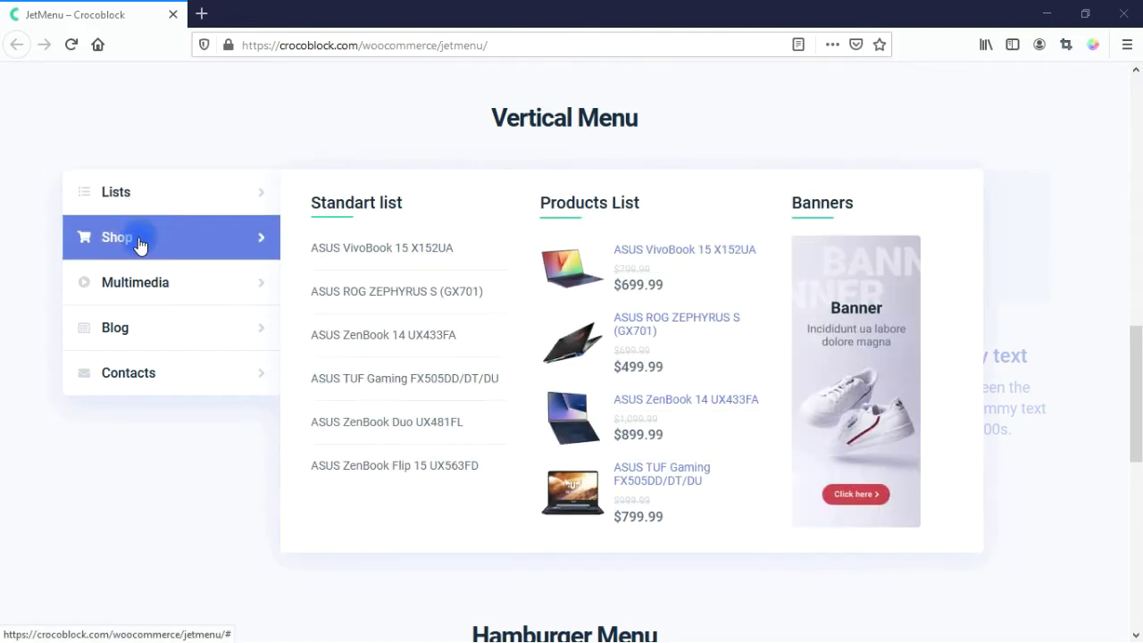
{"action": "mouse_move", "coordinate": [144, 287]}
{"action": "mouse_move", "coordinate": [143, 335]}
{"action": "mouse_move", "coordinate": [138, 386]}
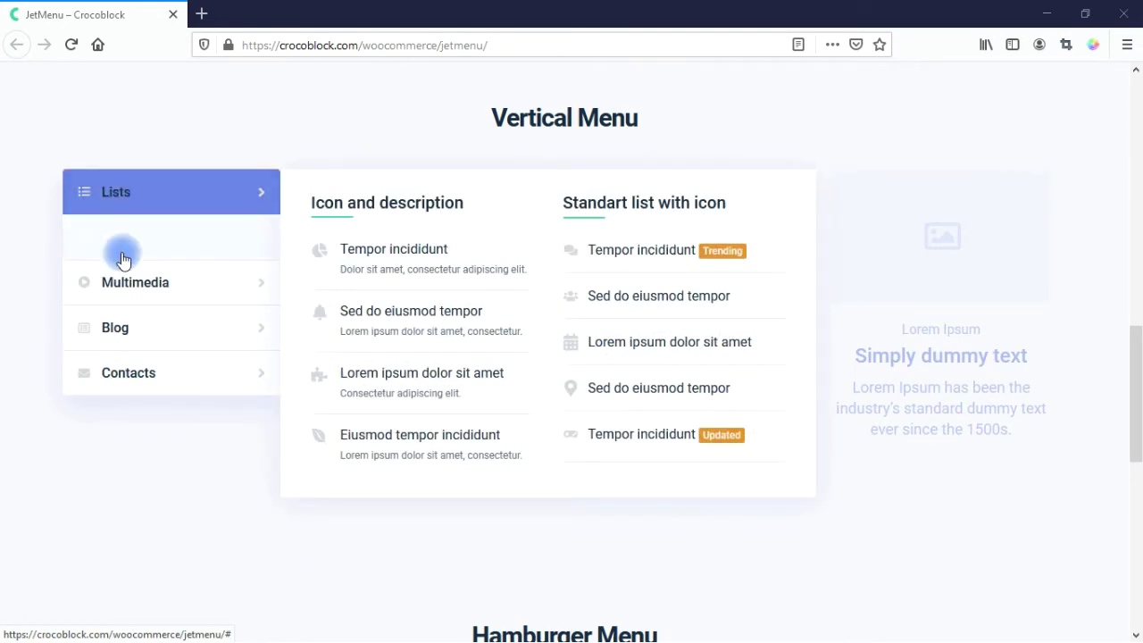
{"action": "mouse_move", "coordinate": [158, 265]}
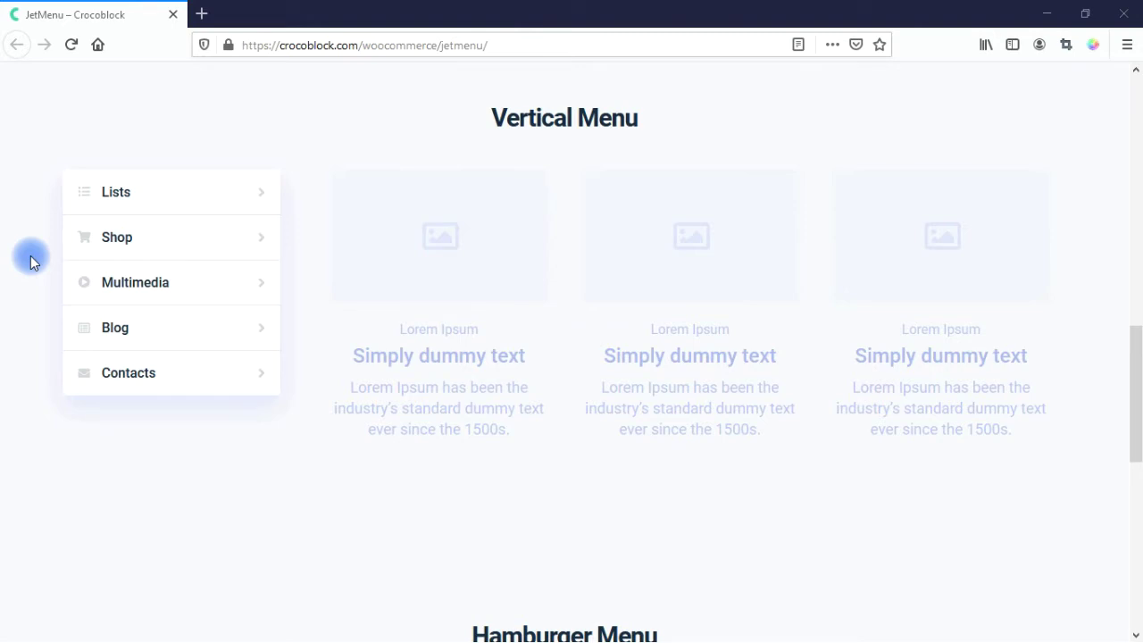
Open the Hamburger Menu demo and view the products grid under Shop > Notebooks
{"action": "scroll", "coordinate": [826, 451], "scroll_direction": "down", "scroll_amount": 5}
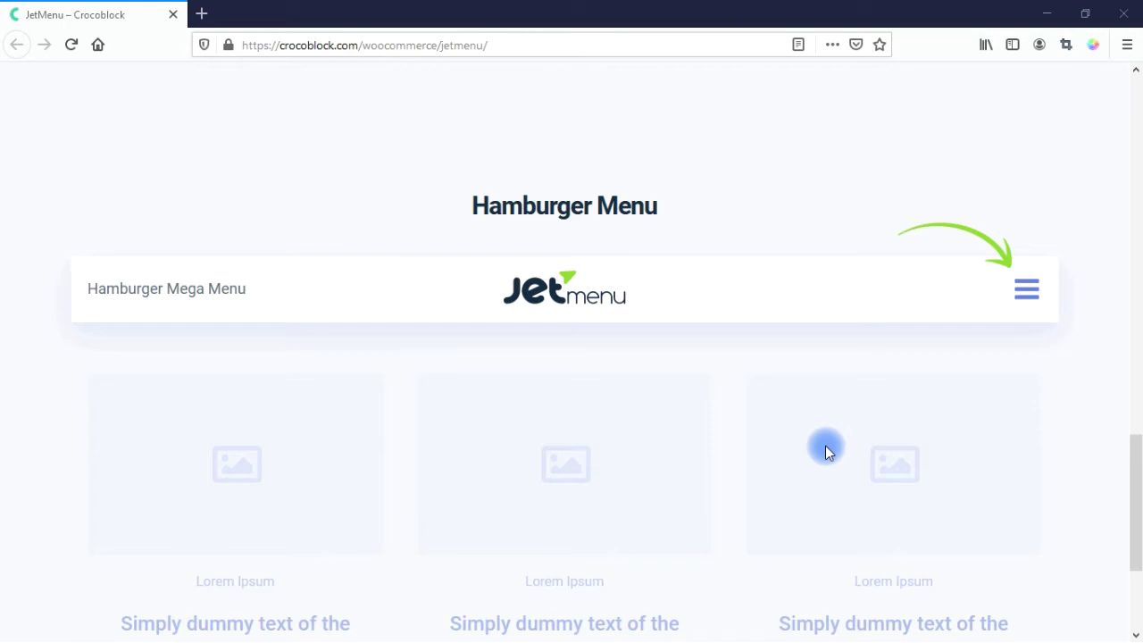
{"action": "left_click", "coordinate": [1027, 289]}
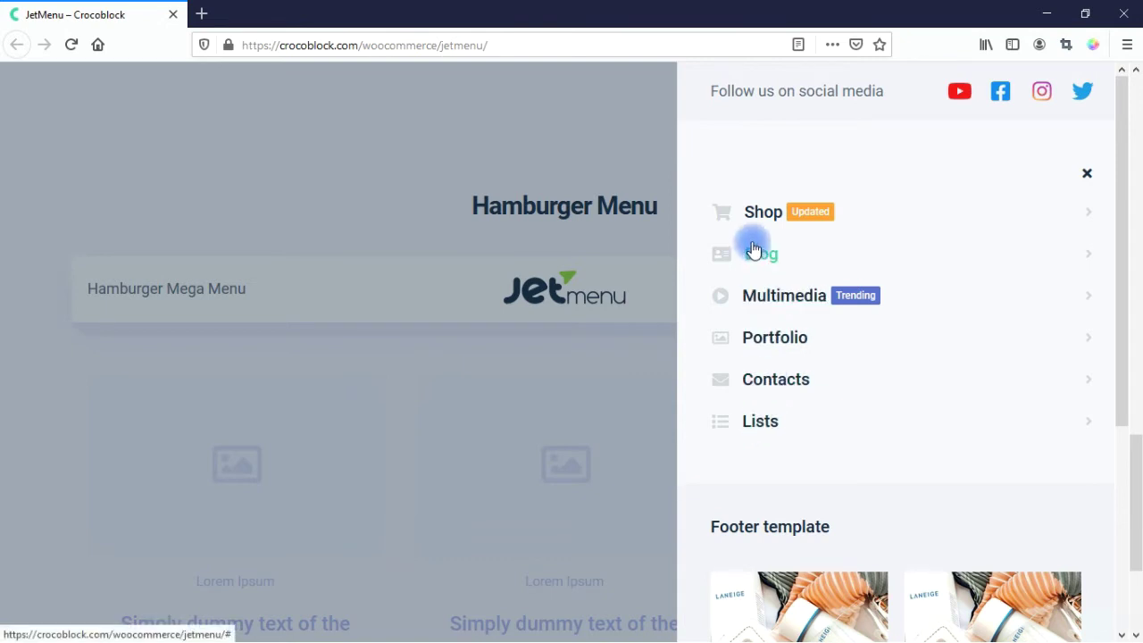
{"action": "left_click", "coordinate": [1089, 216]}
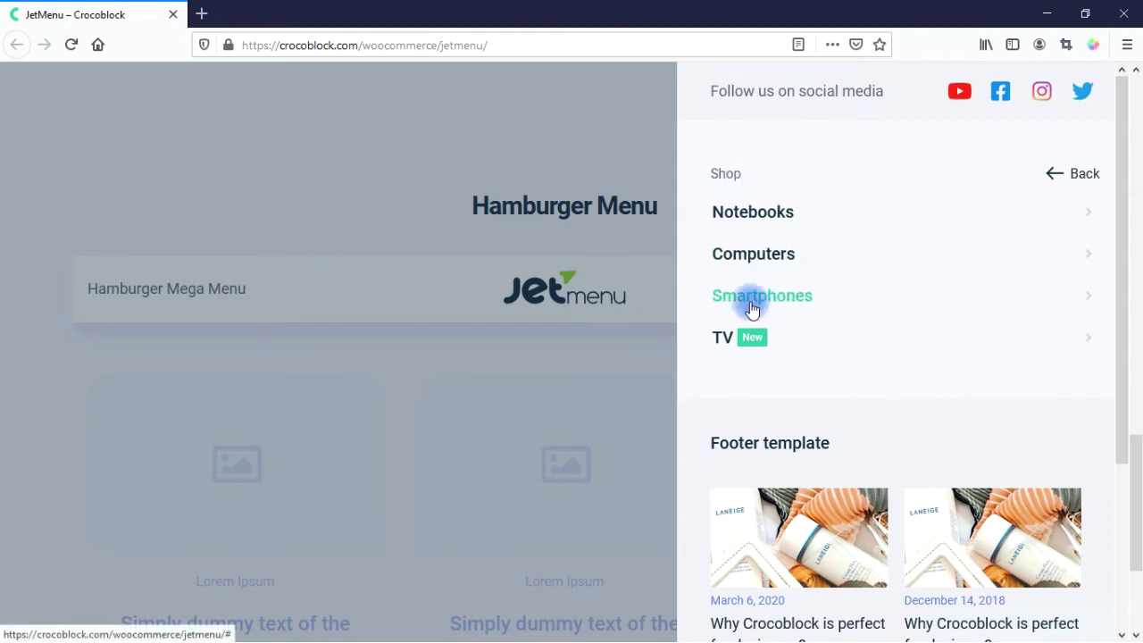
{"action": "left_click", "coordinate": [1089, 213]}
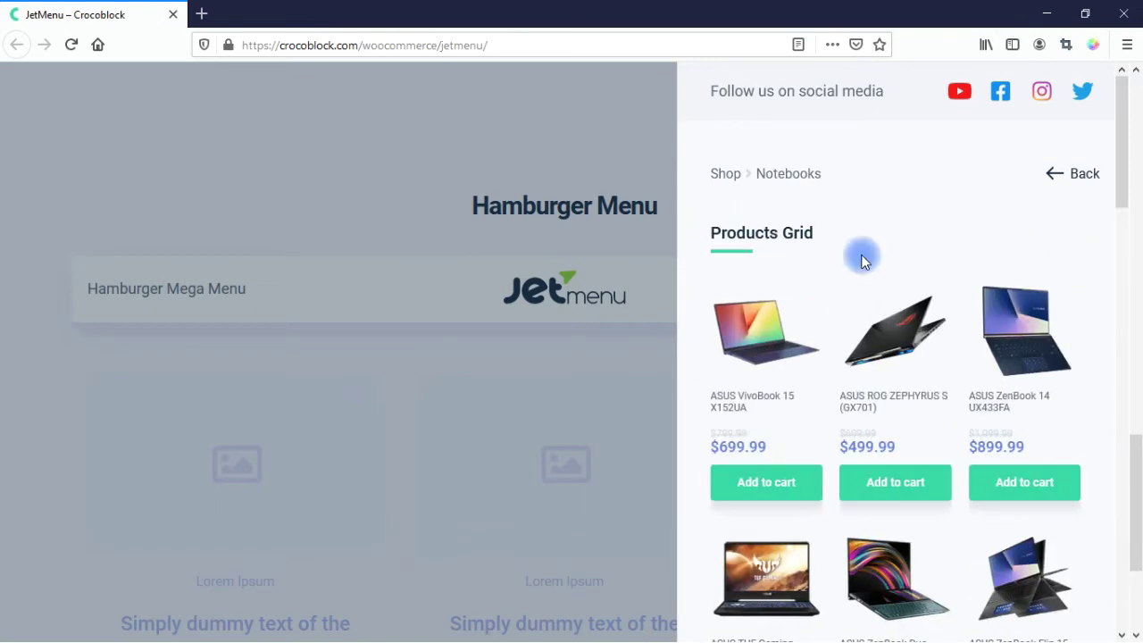
{"action": "left_click_drag", "start_coordinate": [1126, 117], "coordinate": [1137, 167]}
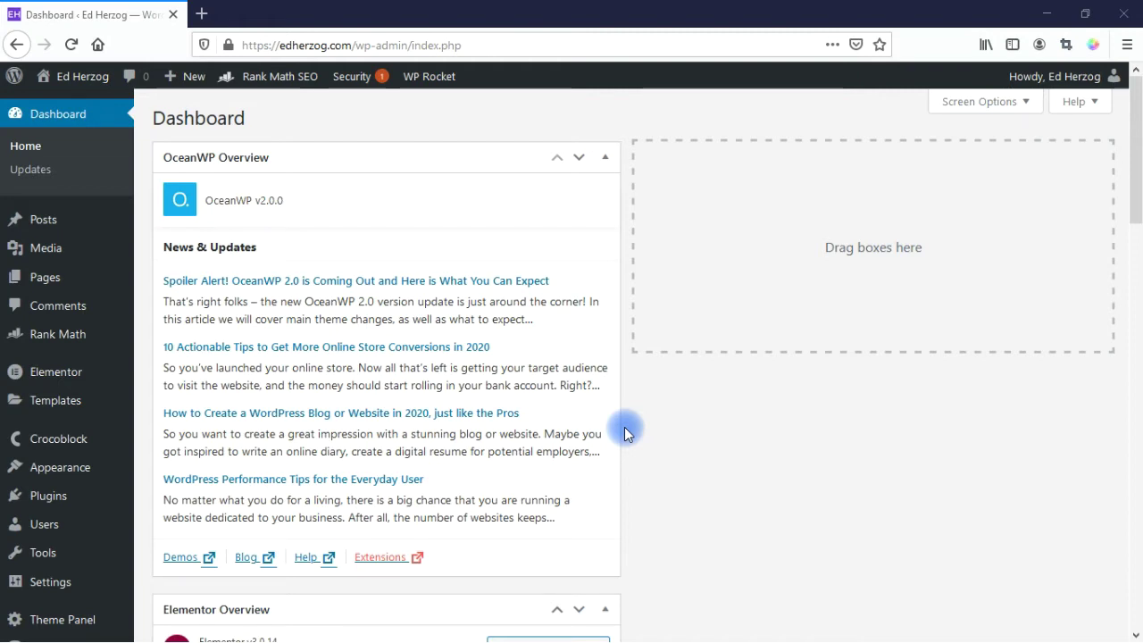
Open the JetMenu plugin's settings from the Crocoblock dashboard in the WordPress admin
{"action": "mouse_move", "coordinate": [72, 438]}
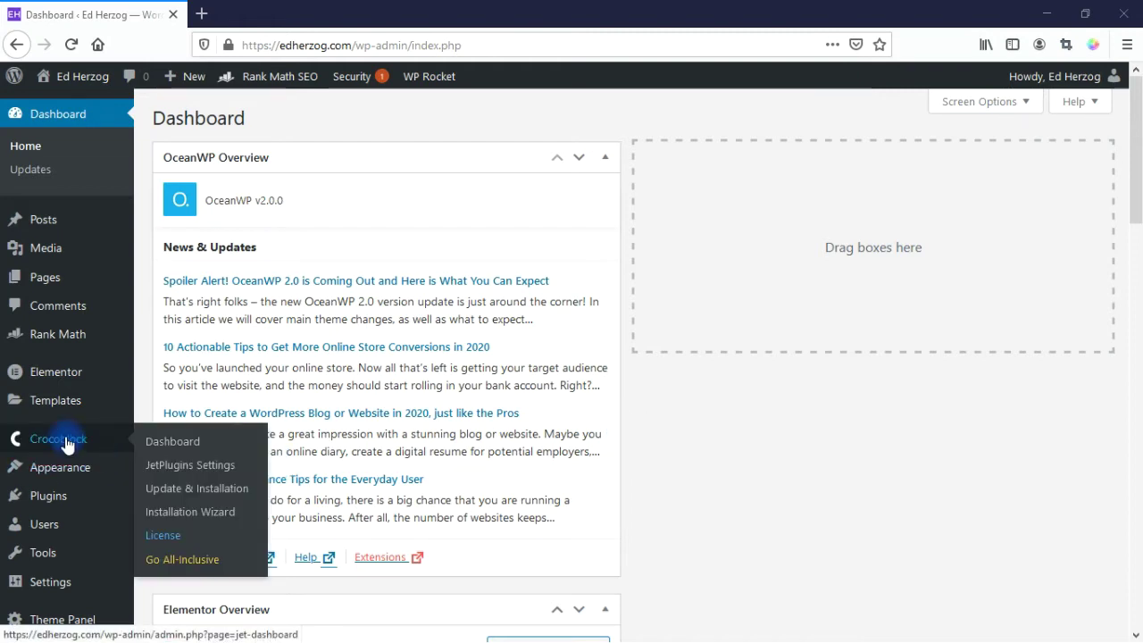
{"action": "left_click", "coordinate": [187, 447]}
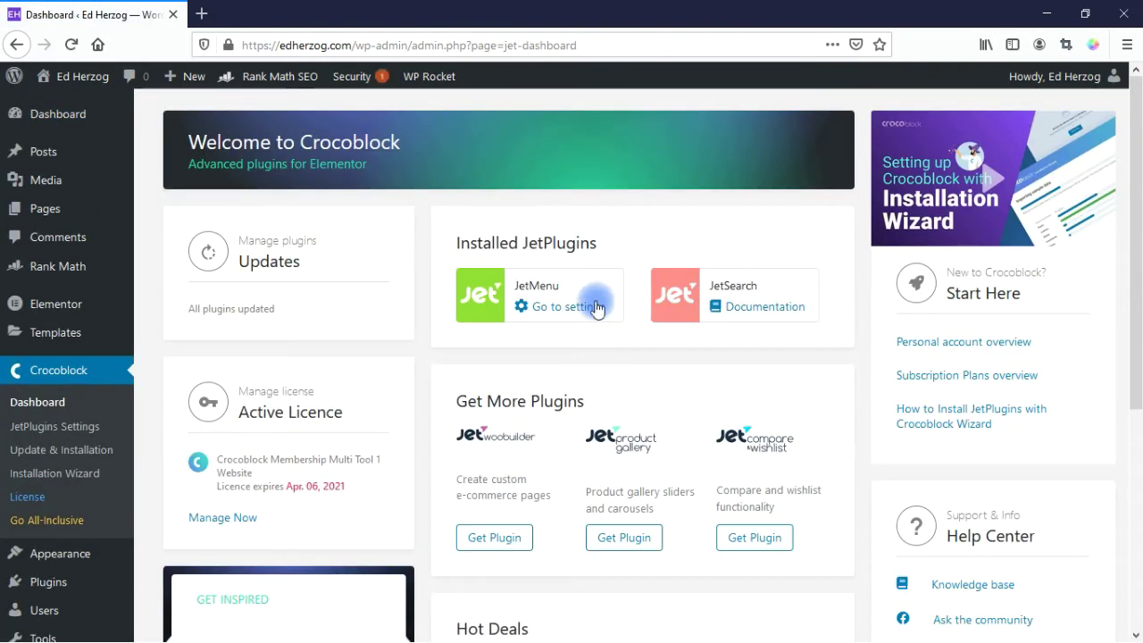
{"action": "left_click", "coordinate": [572, 309]}
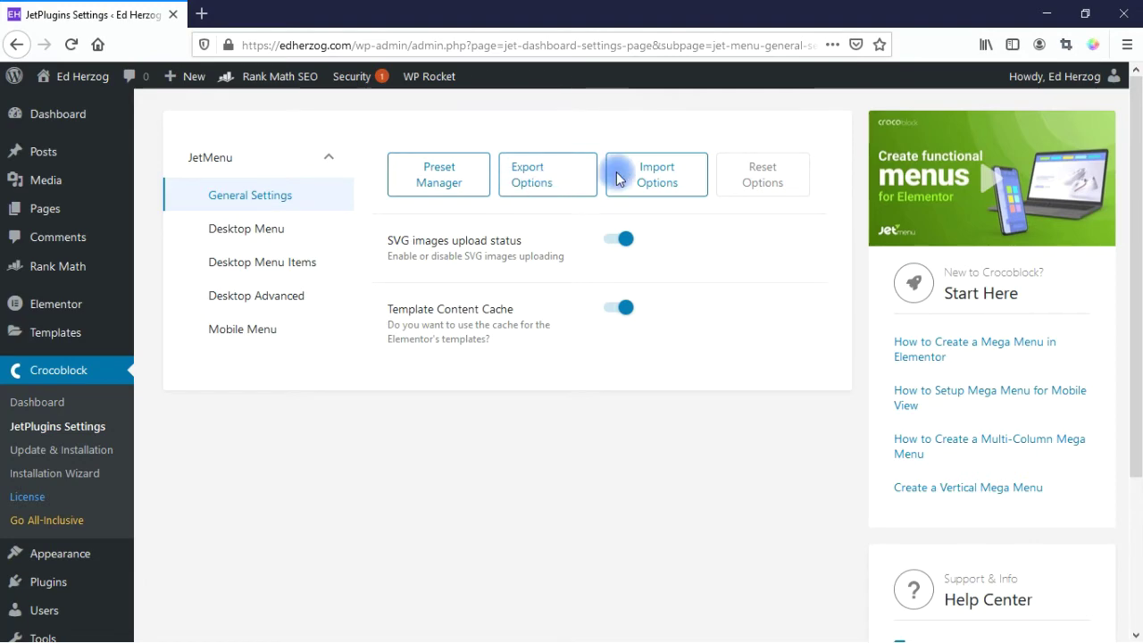
Review JetMenu's Desktop Menu, Desktop Menu Items and Desktop Advanced settings
{"action": "left_click", "coordinate": [259, 233]}
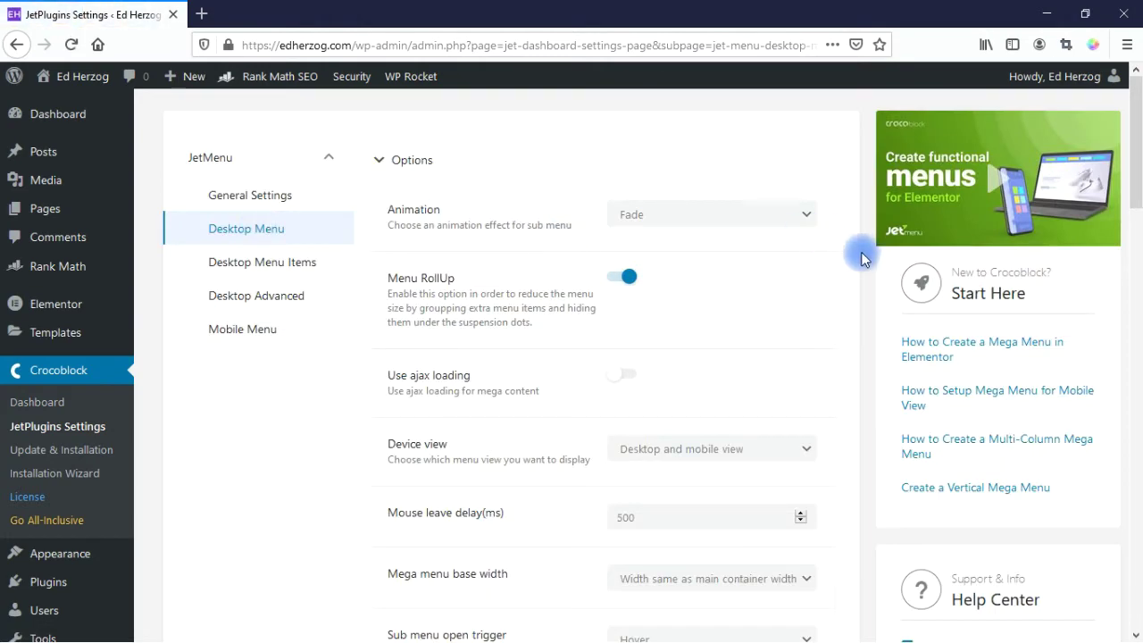
{"action": "mouse_move", "coordinate": [1138, 183]}
{"action": "left_mouse_down"}
{"action": "mouse_move", "coordinate": [1139, 617]}
{"action": "mouse_move", "coordinate": [1138, 179]}
{"action": "left_mouse_up"}
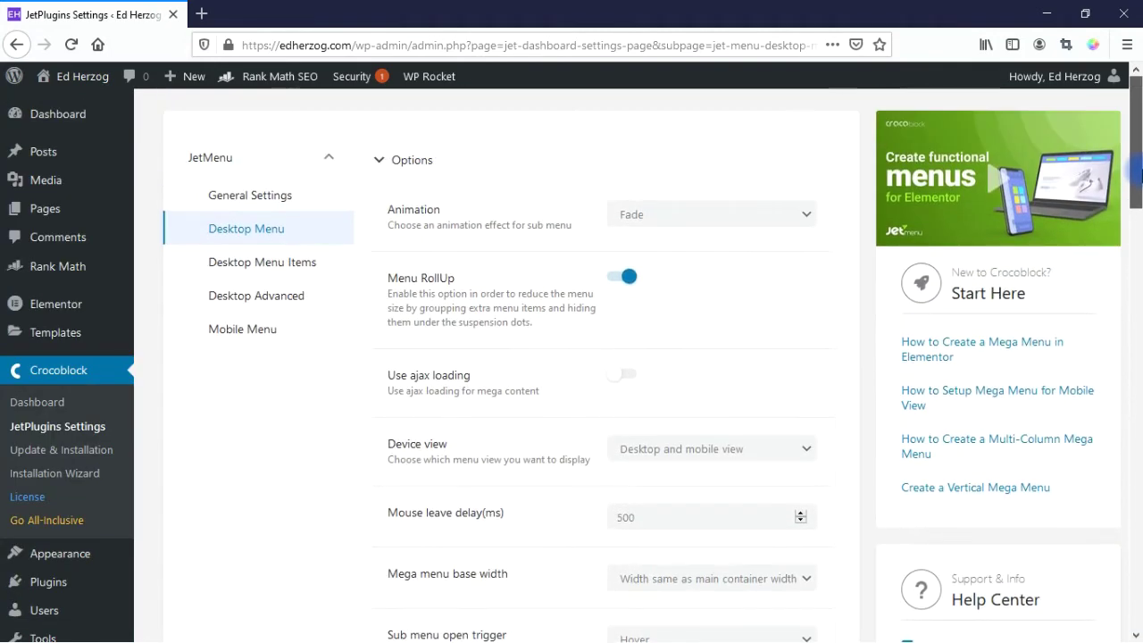
{"action": "left_click", "coordinate": [250, 266]}
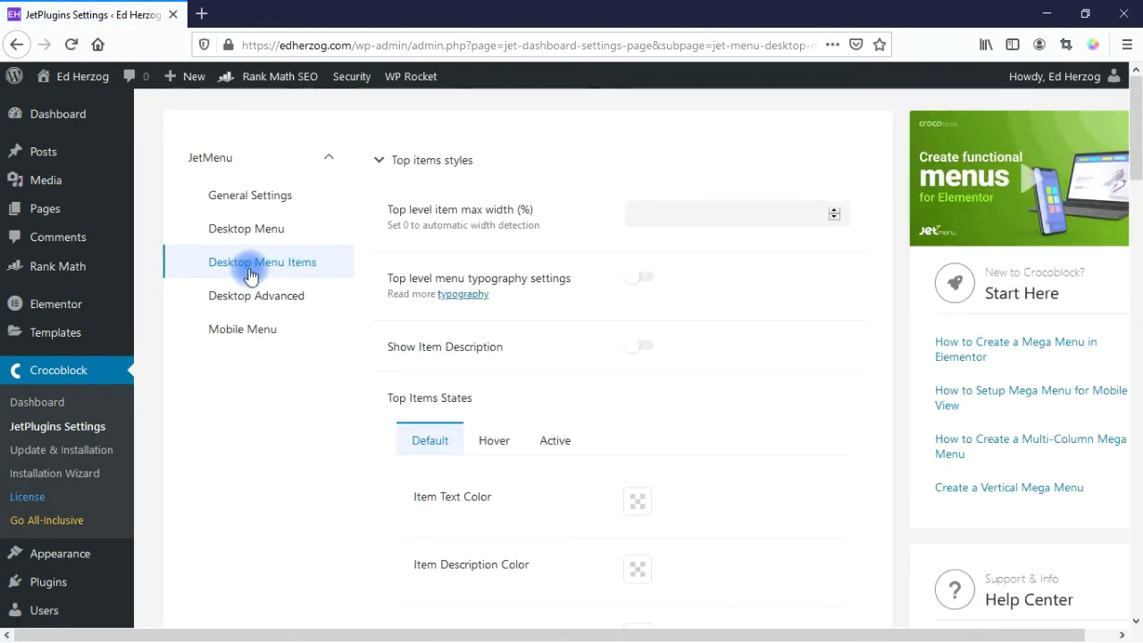
{"action": "mouse_move", "coordinate": [1135, 179]}
{"action": "left_mouse_down"}
{"action": "mouse_move", "coordinate": [1136, 630]}
{"action": "mouse_move", "coordinate": [1140, 166]}
{"action": "left_mouse_up"}
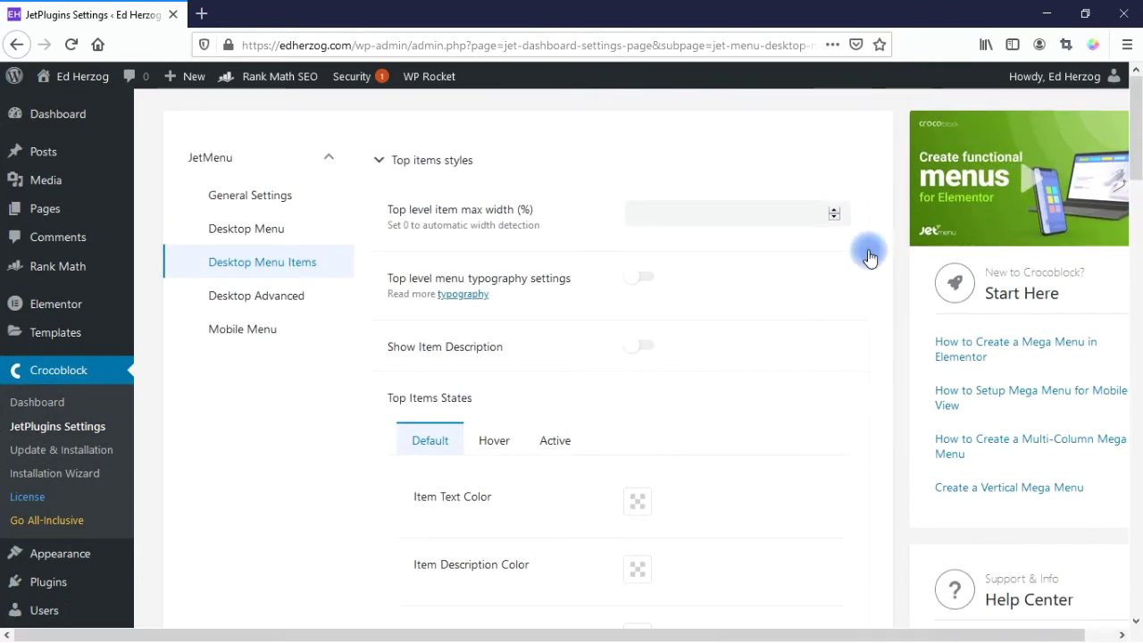
{"action": "left_click", "coordinate": [279, 305]}
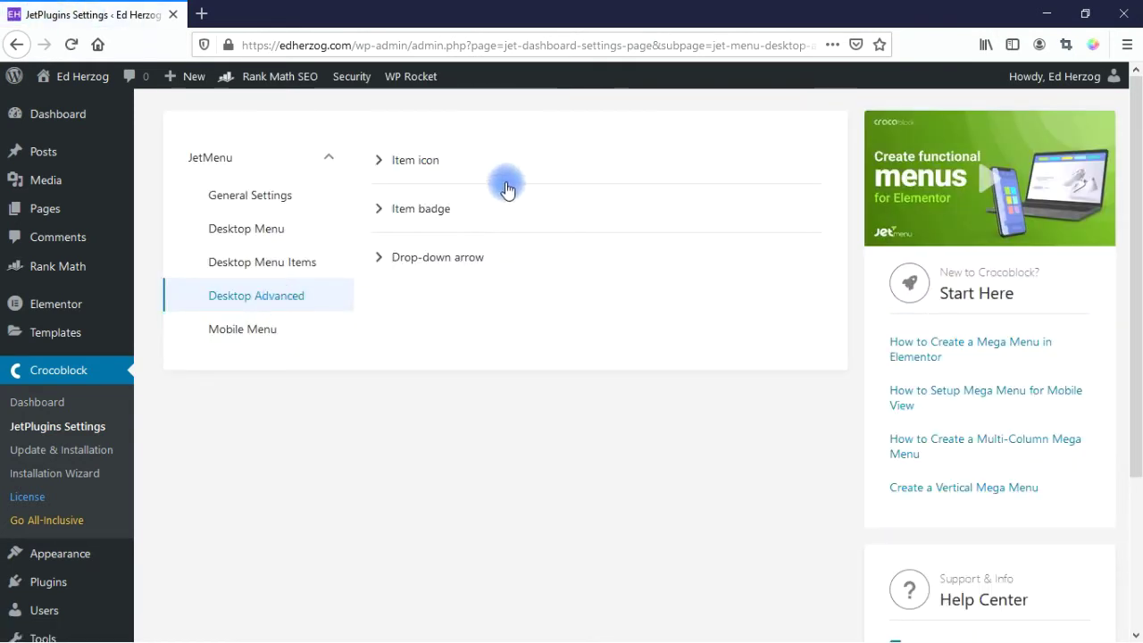
Review JetMenu's Mobile Menu settings, expanding the Advanced Styles, Sub Menu Icon Styles and Items Styles groups
{"action": "left_click", "coordinate": [231, 332]}
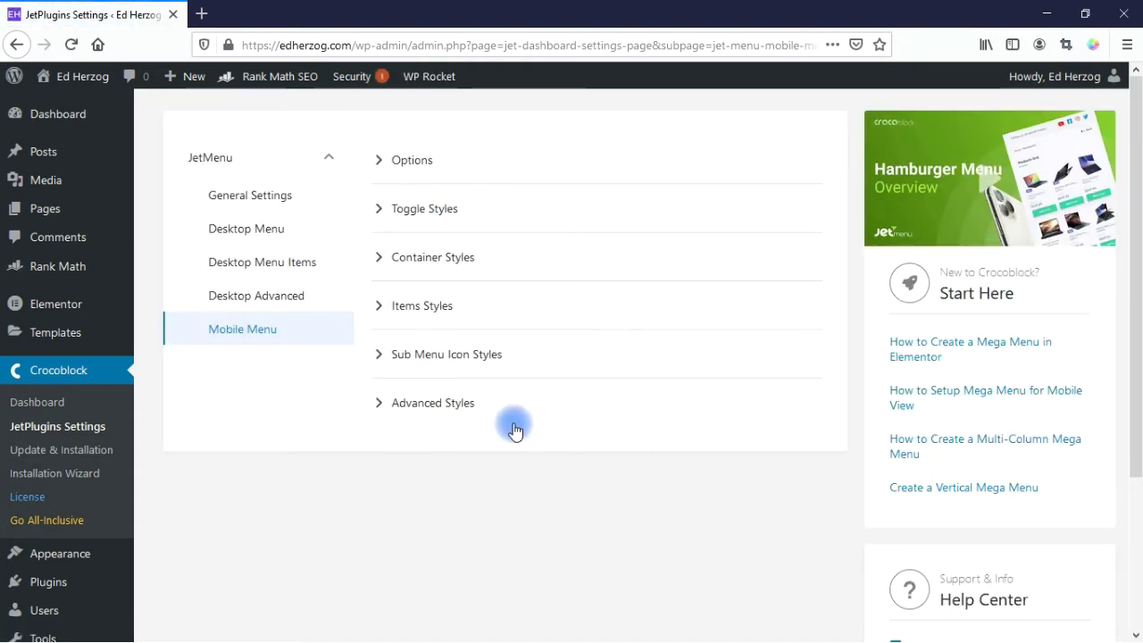
{"action": "left_click", "coordinate": [446, 403]}
{"action": "left_click", "coordinate": [447, 354]}
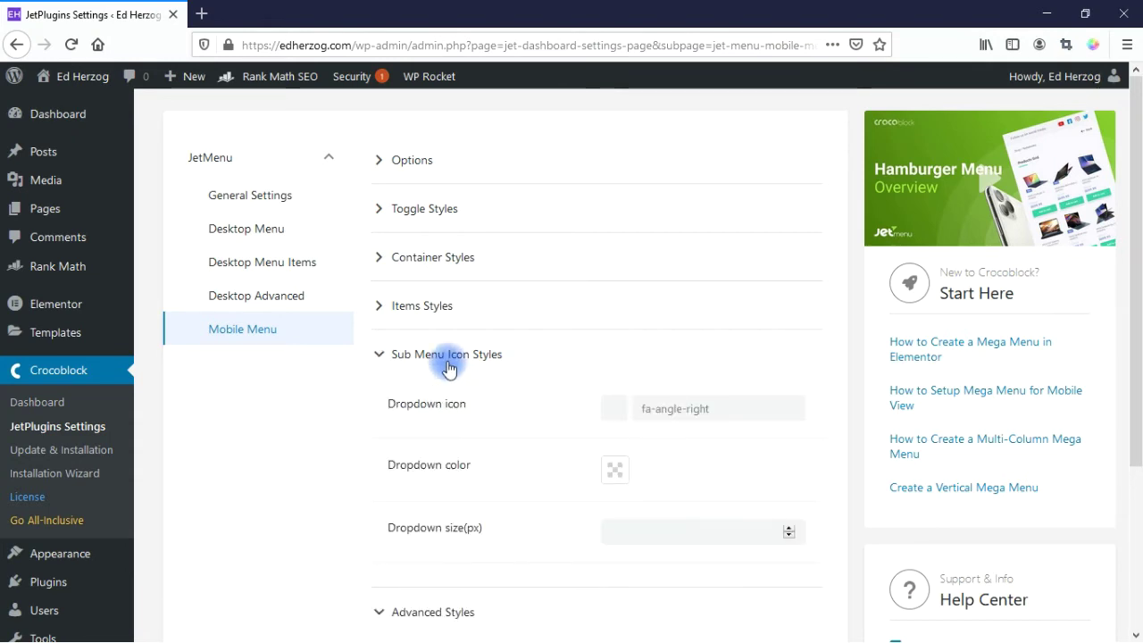
{"action": "left_click", "coordinate": [413, 307]}
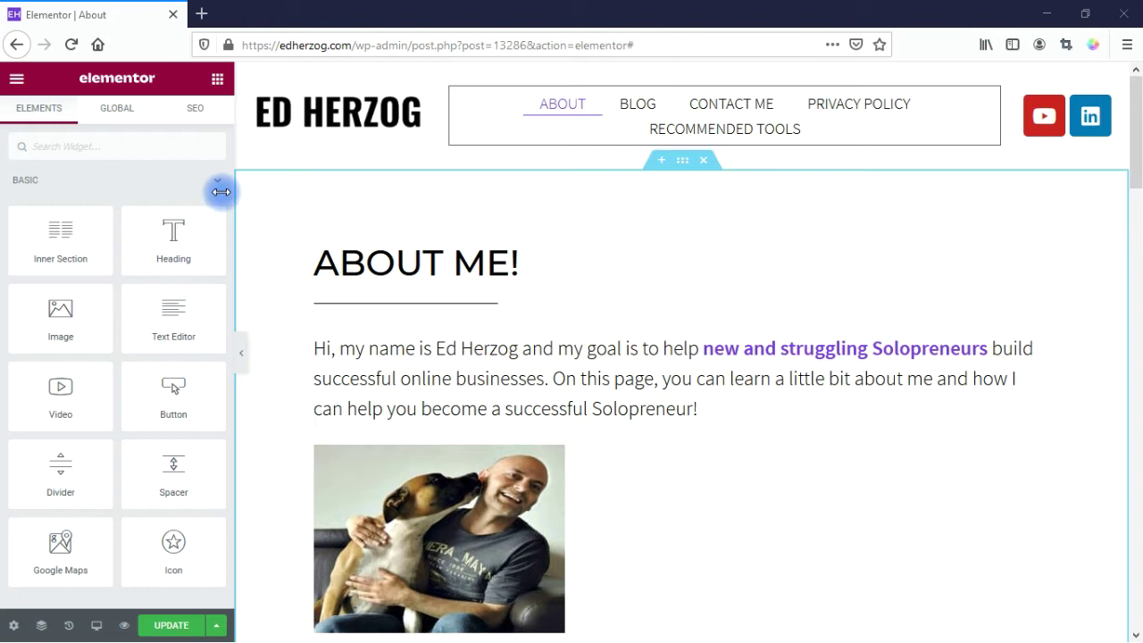
Search the Elementor widgets for "menu" and place a Mega Menu widget above the "ABOUT ME!" heading
{"action": "left_click", "coordinate": [141, 147]}
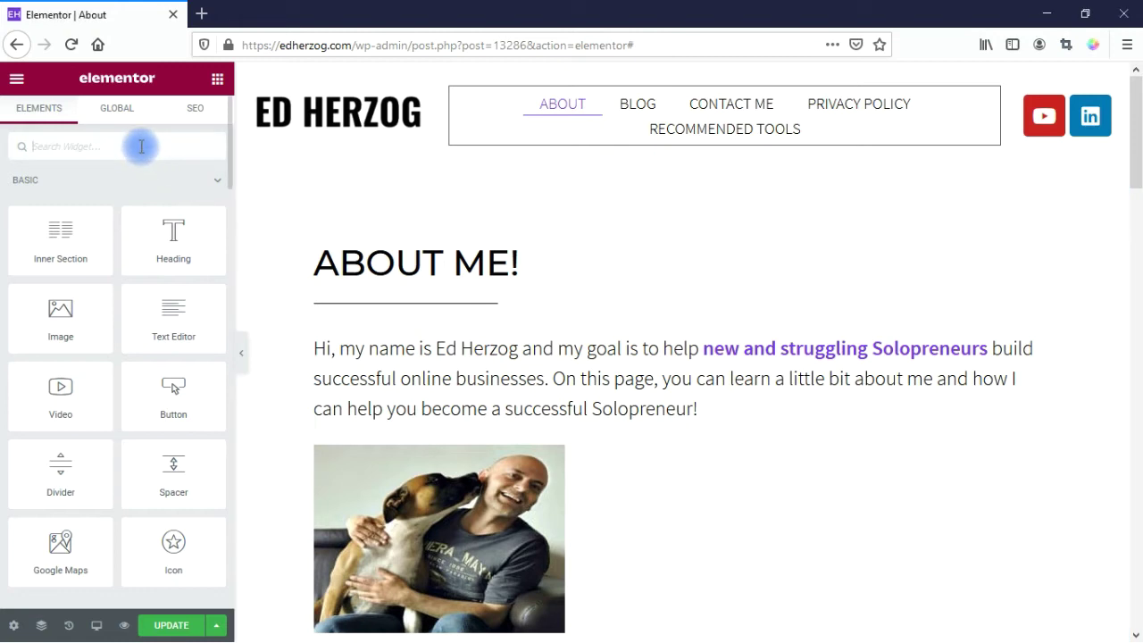
{"action": "type", "text": "menu"}
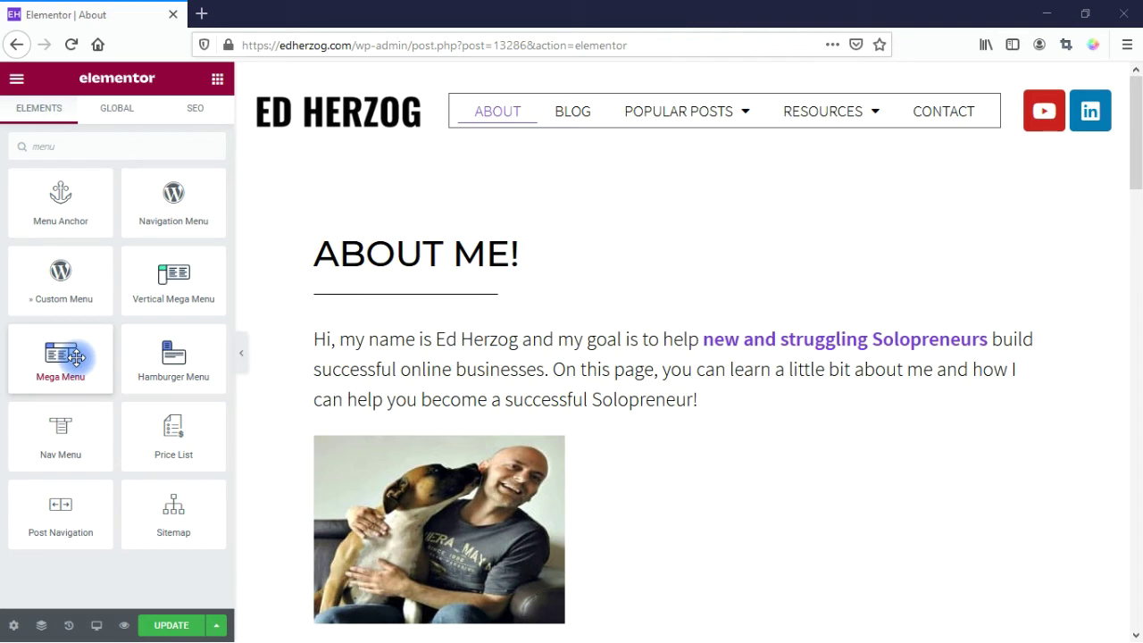
{"action": "left_click_drag", "start_coordinate": [76, 357], "coordinate": [61, 375]}
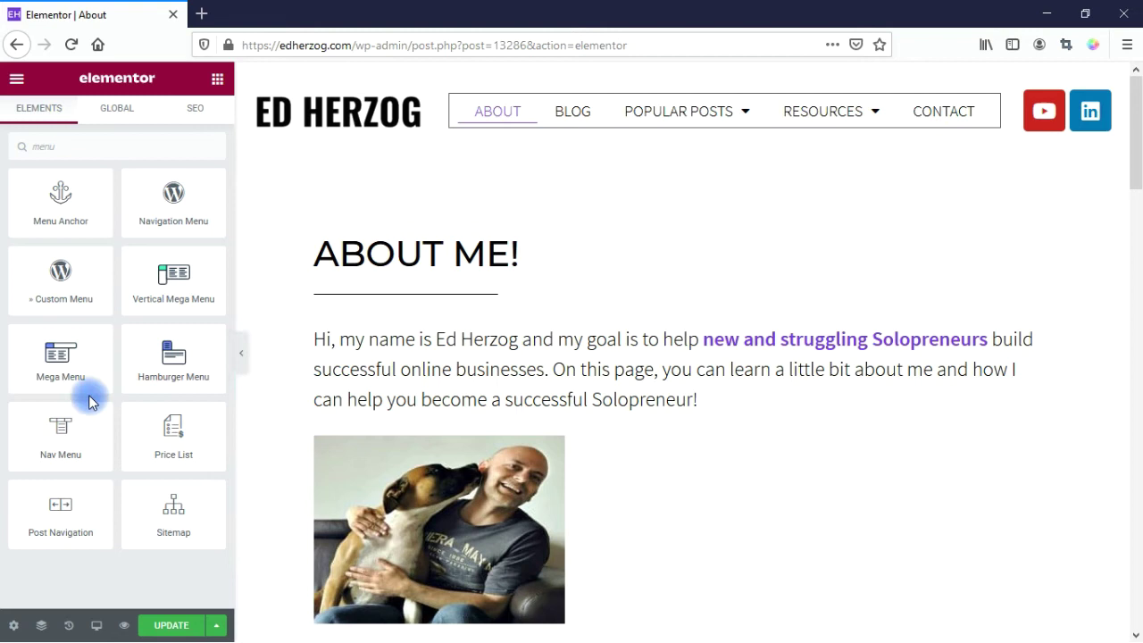
{"action": "left_click_drag", "start_coordinate": [57, 365], "coordinate": [422, 236]}
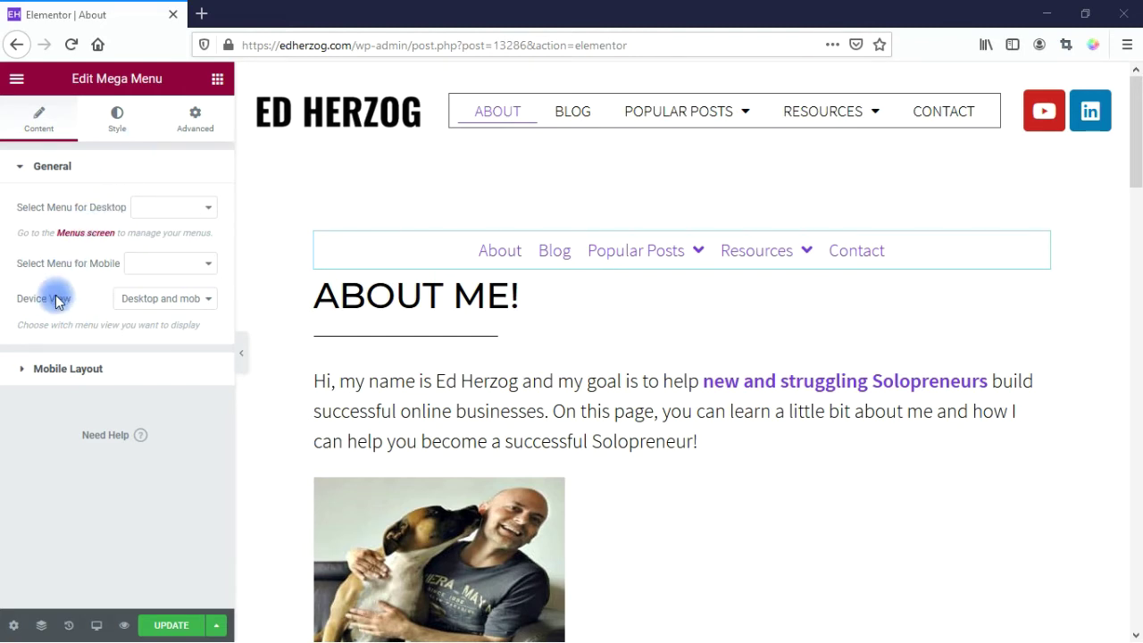
Review the Mega Menu widget's Mobile Layout options and collapse its Desktop Container style section to see all style categories
{"action": "left_click", "coordinate": [54, 370]}
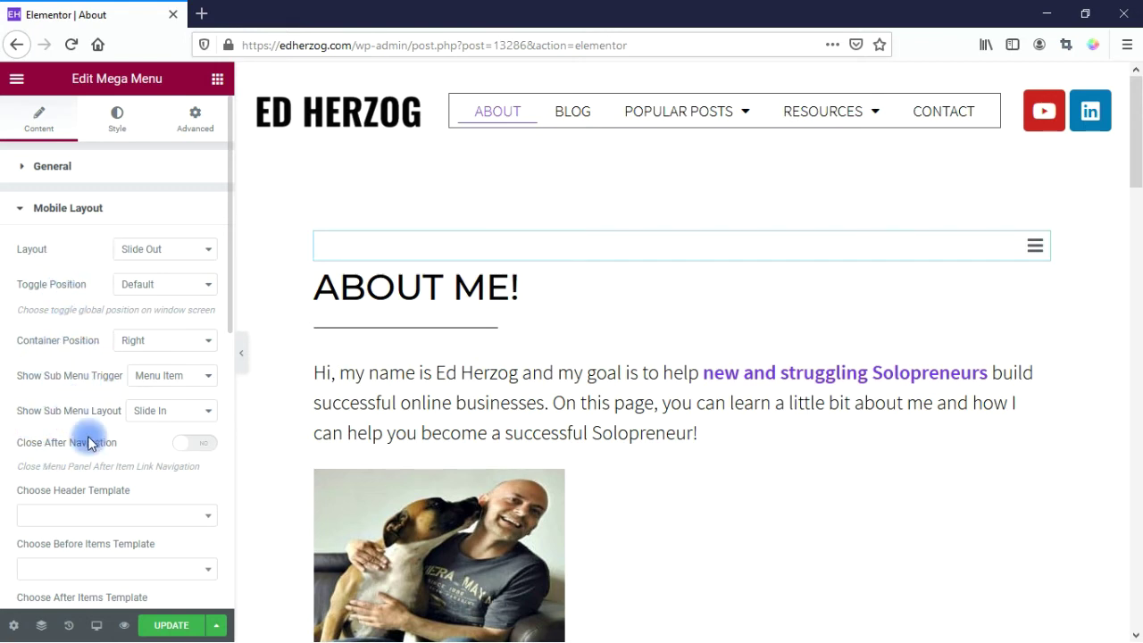
{"action": "left_click_drag", "start_coordinate": [229, 314], "coordinate": [229, 513]}
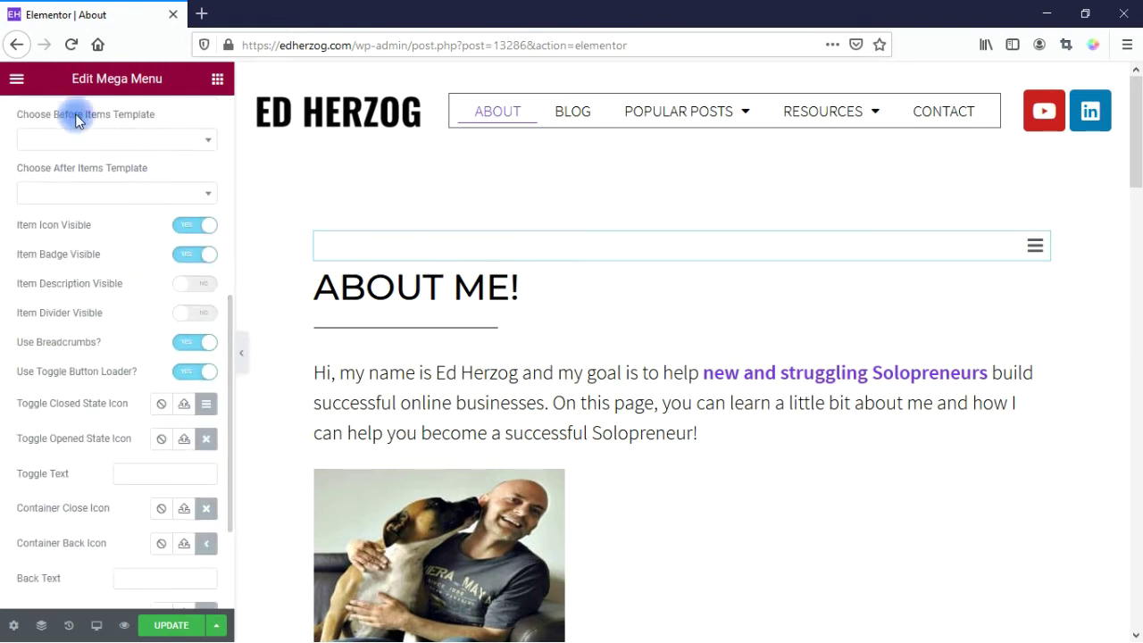
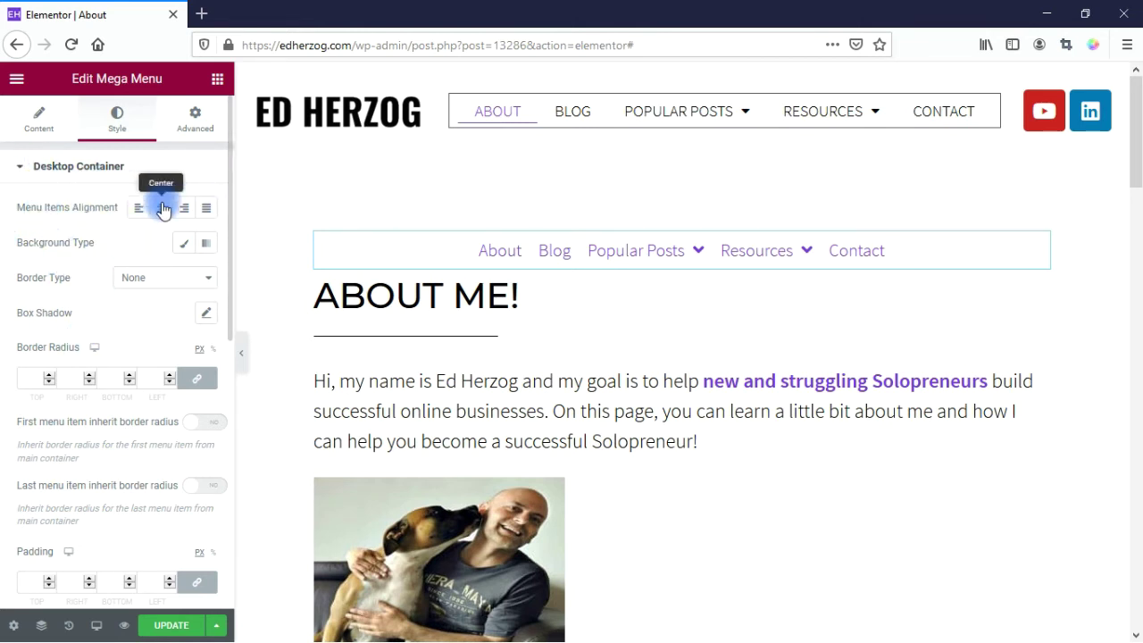
{"action": "left_click", "coordinate": [22, 174]}
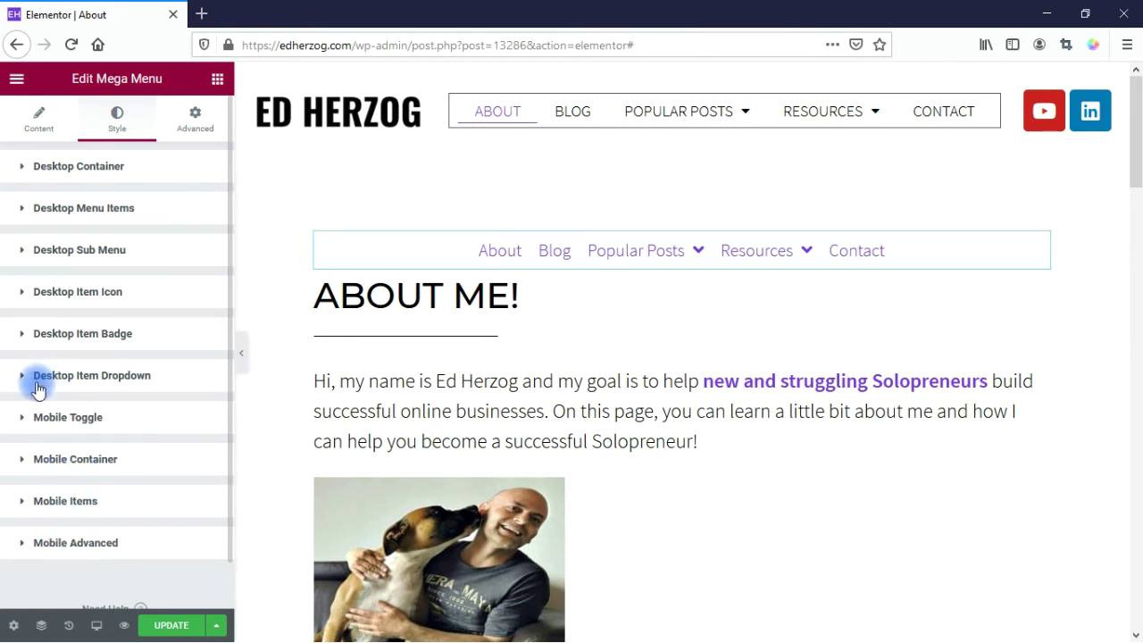
Review the Mega Menu widget's Mobile Toggle, Mobile Container and Desktop Menu Items style options
{"action": "left_click", "coordinate": [25, 419]}
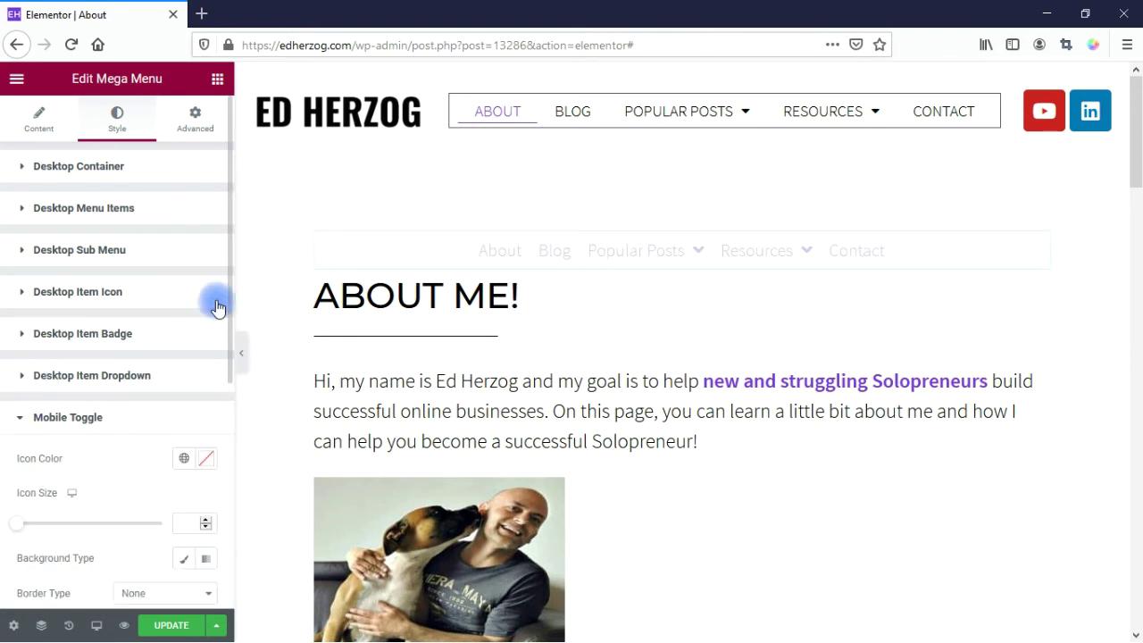
{"action": "left_click_drag", "start_coordinate": [228, 311], "coordinate": [229, 484]}
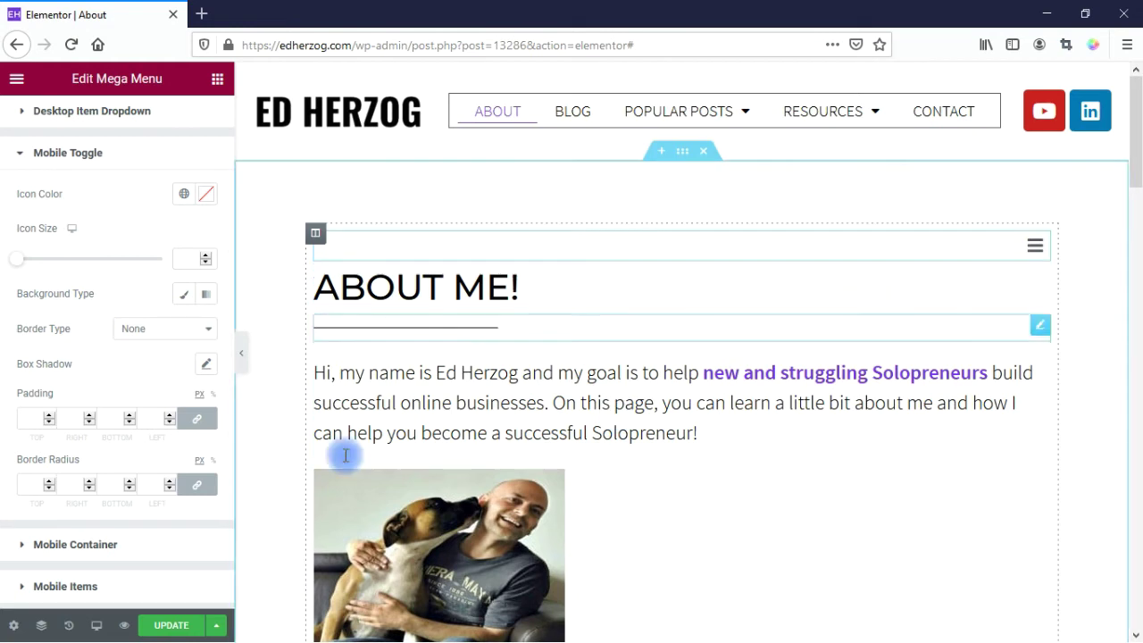
{"action": "left_click", "coordinate": [100, 551]}
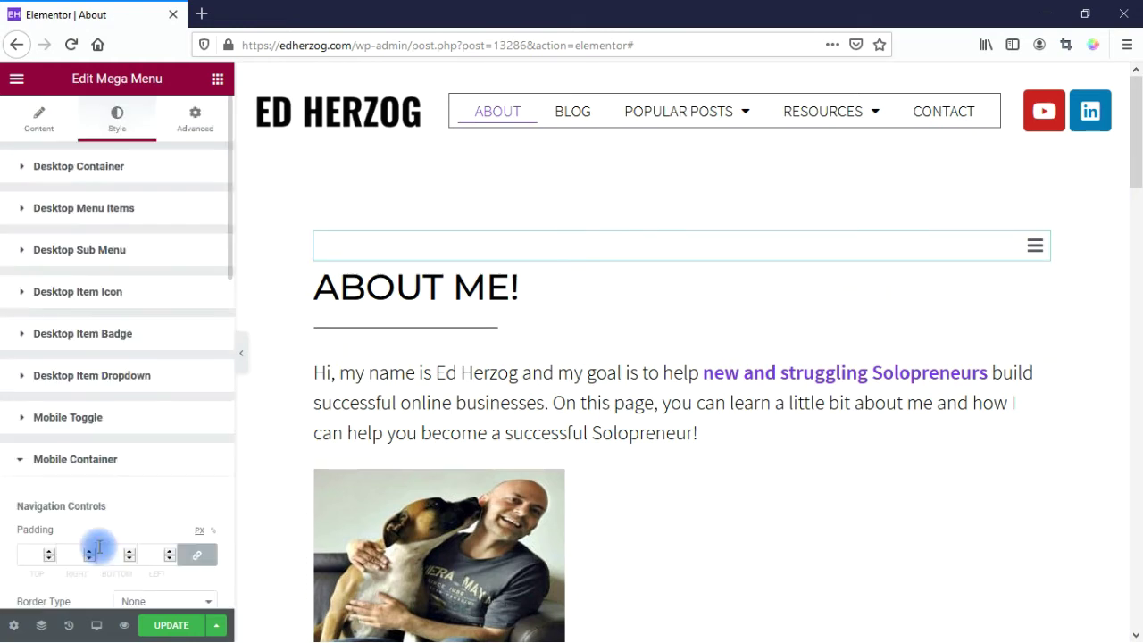
{"action": "left_click", "coordinate": [93, 213]}
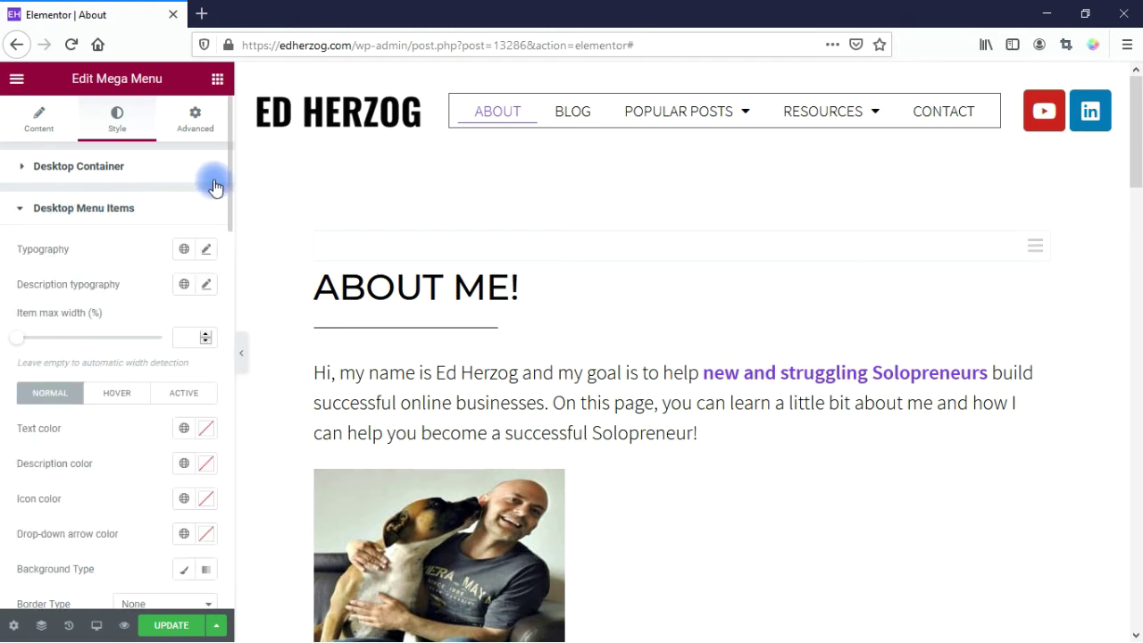
{"action": "left_click_drag", "start_coordinate": [229, 178], "coordinate": [235, 230]}
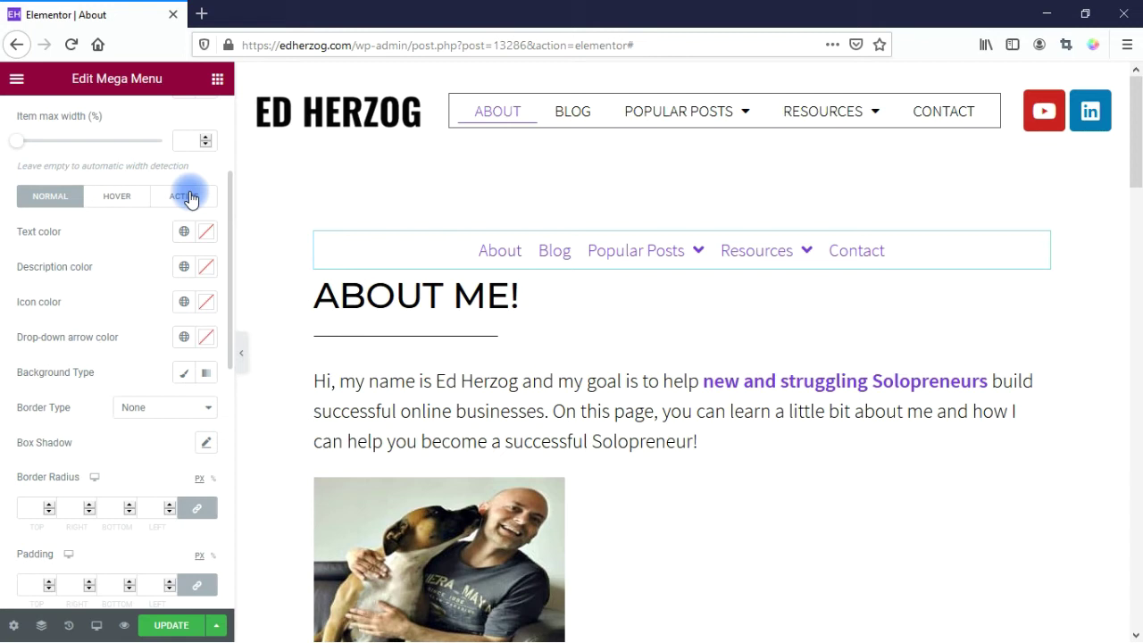
Replace the Mega Menu widget above the "ABOUT ME!" heading with a Vertical Mega Menu widget that uses the Blank menu
{"action": "key", "text": "Delete"}
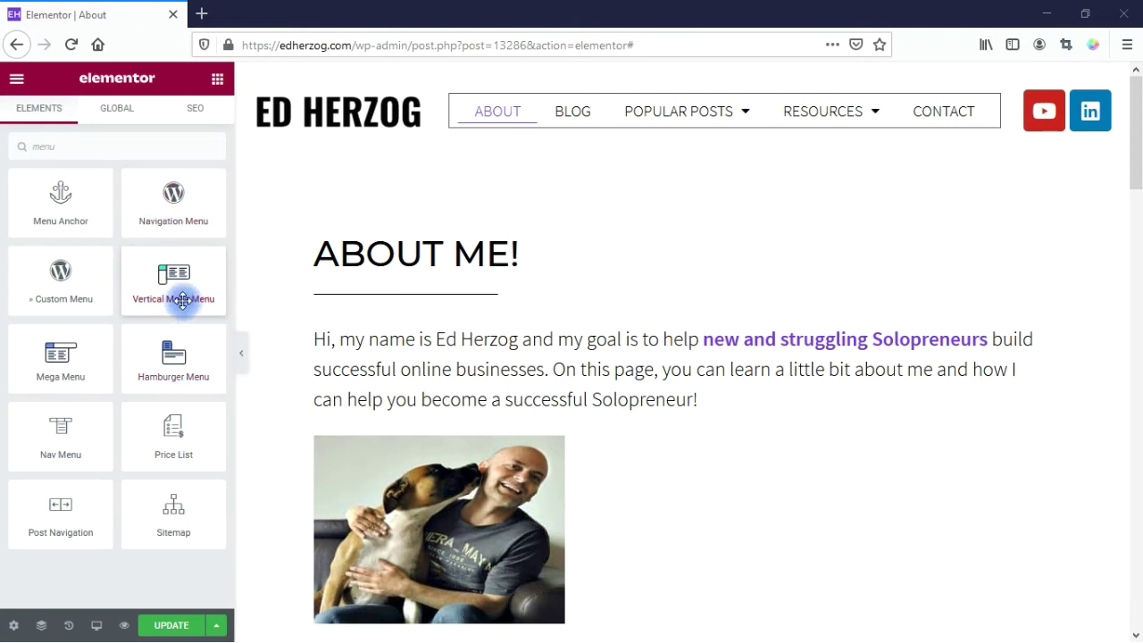
{"action": "left_click_drag", "start_coordinate": [182, 301], "coordinate": [415, 251]}
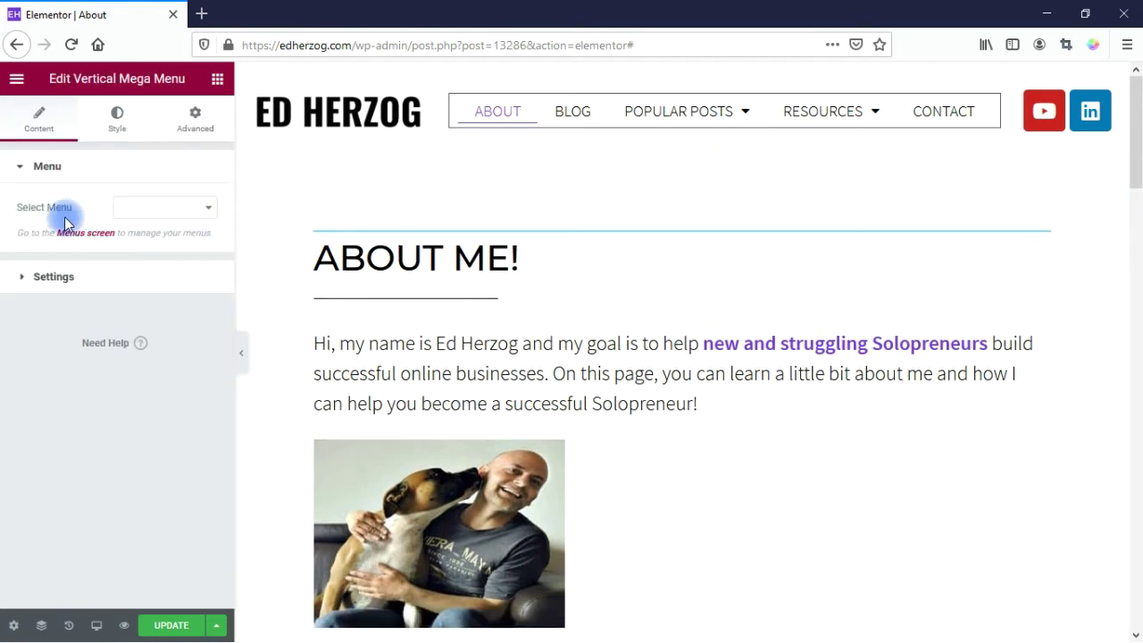
{"action": "left_click", "coordinate": [183, 215]}
{"action": "left_click", "coordinate": [149, 285]}
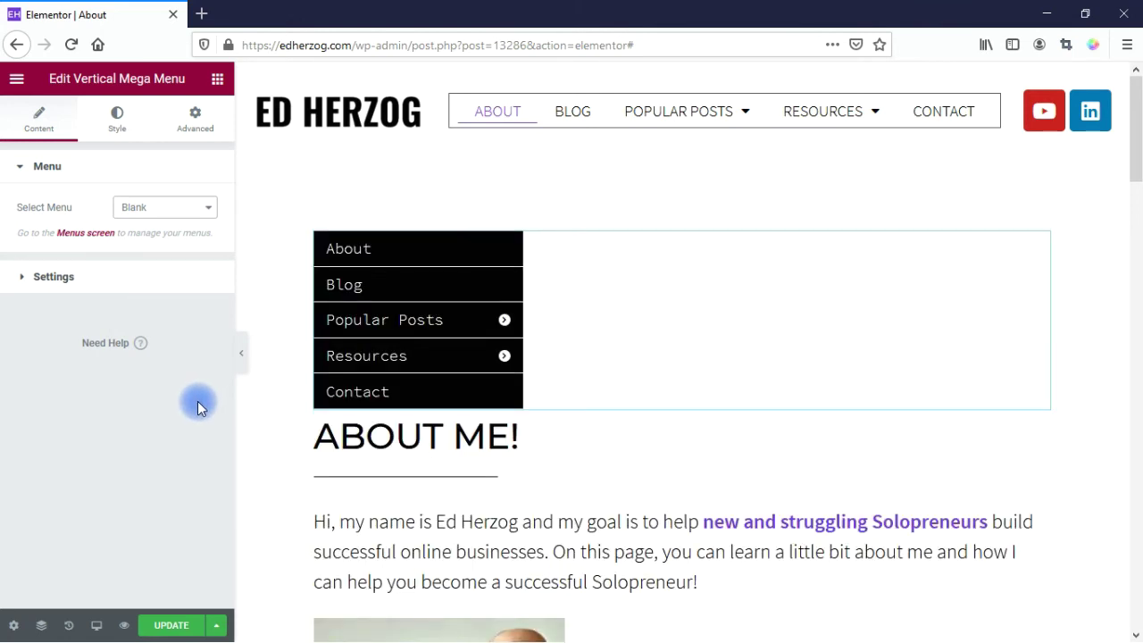
Check the Vertical Mega Menu's Sub Menu Position and Animation choices in its Settings group, leaving both as they are
{"action": "left_click", "coordinate": [45, 279]}
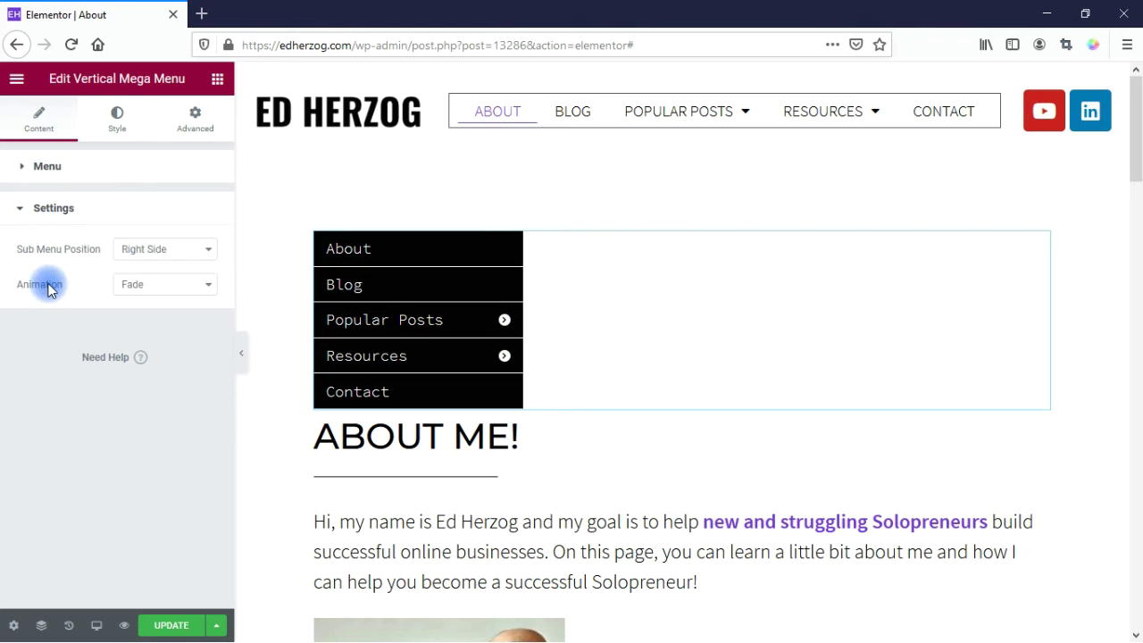
{"action": "left_click", "coordinate": [163, 252]}
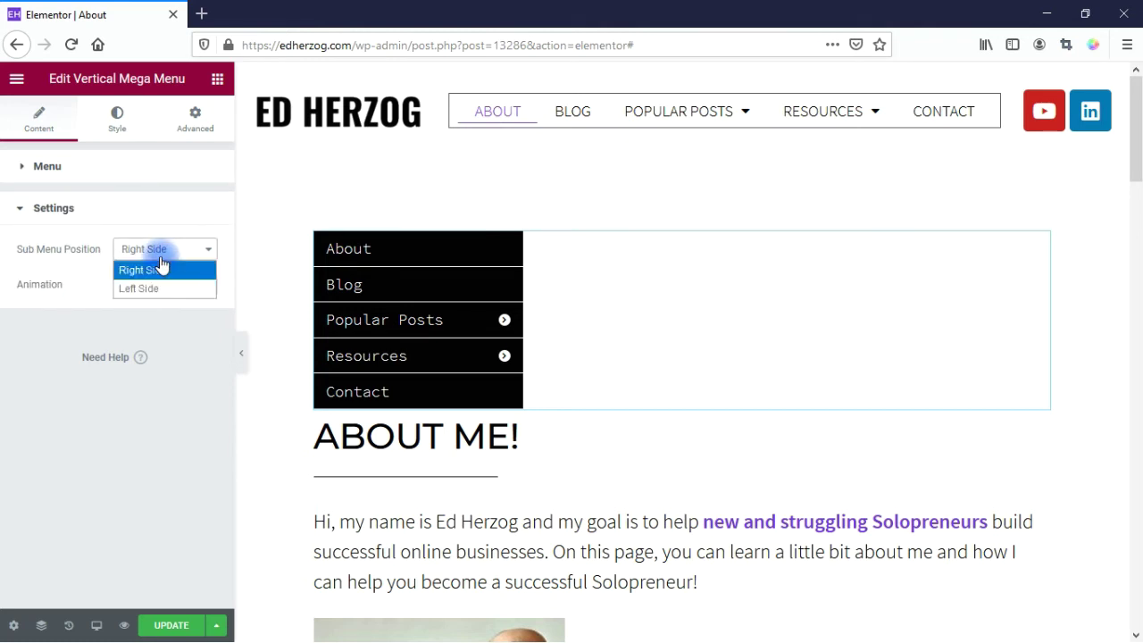
{"action": "left_click", "coordinate": [11, 322]}
{"action": "left_click", "coordinate": [160, 287]}
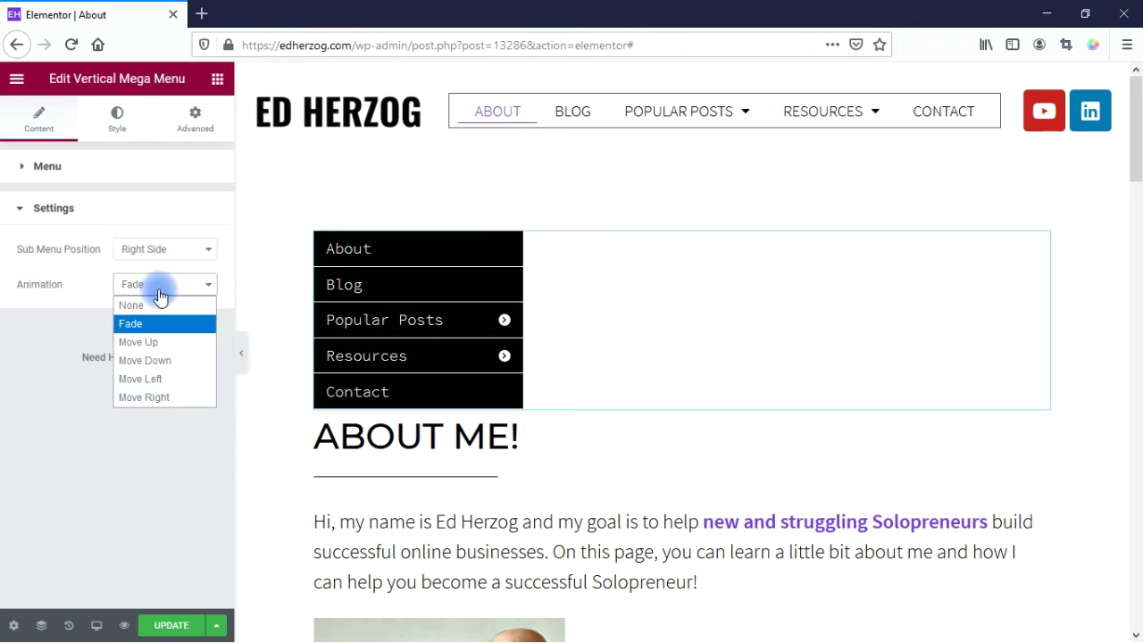
{"action": "left_click", "coordinate": [38, 366]}
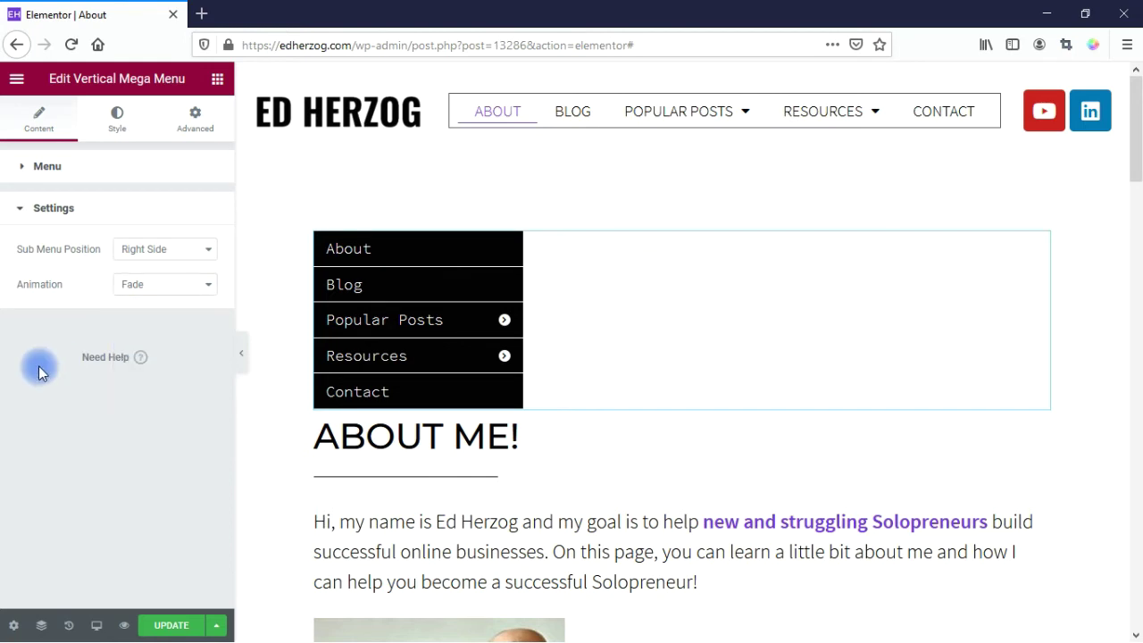
Review the Vertical Mega Menu's style categories, including the Main Menu and Main Menu Items options
{"action": "left_click", "coordinate": [129, 129]}
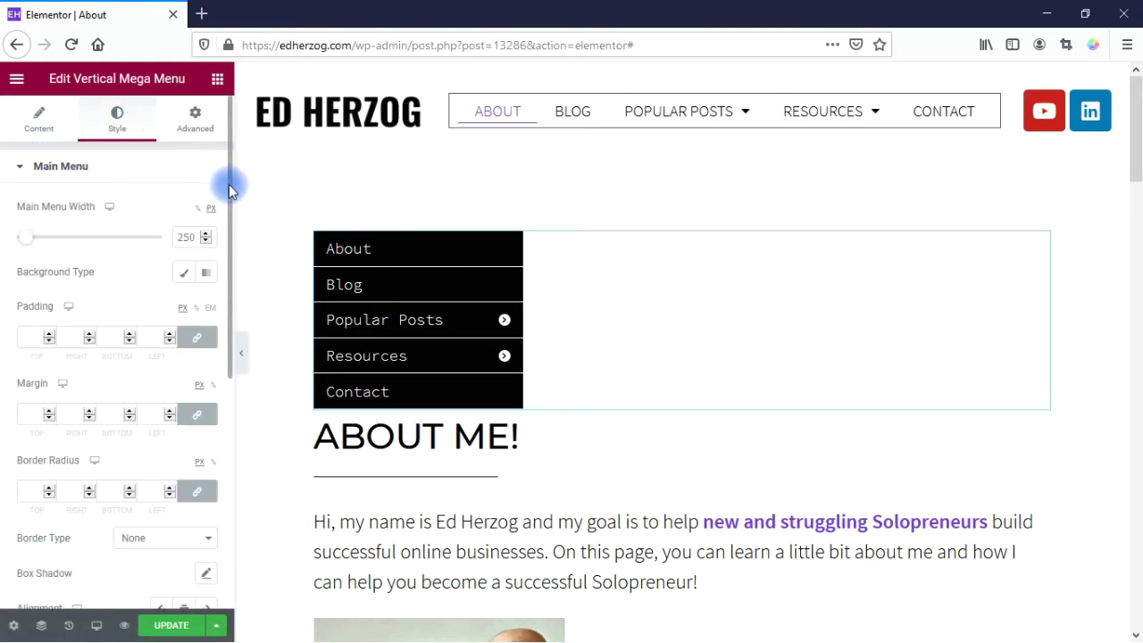
{"action": "left_click_drag", "start_coordinate": [230, 239], "coordinate": [223, 485]}
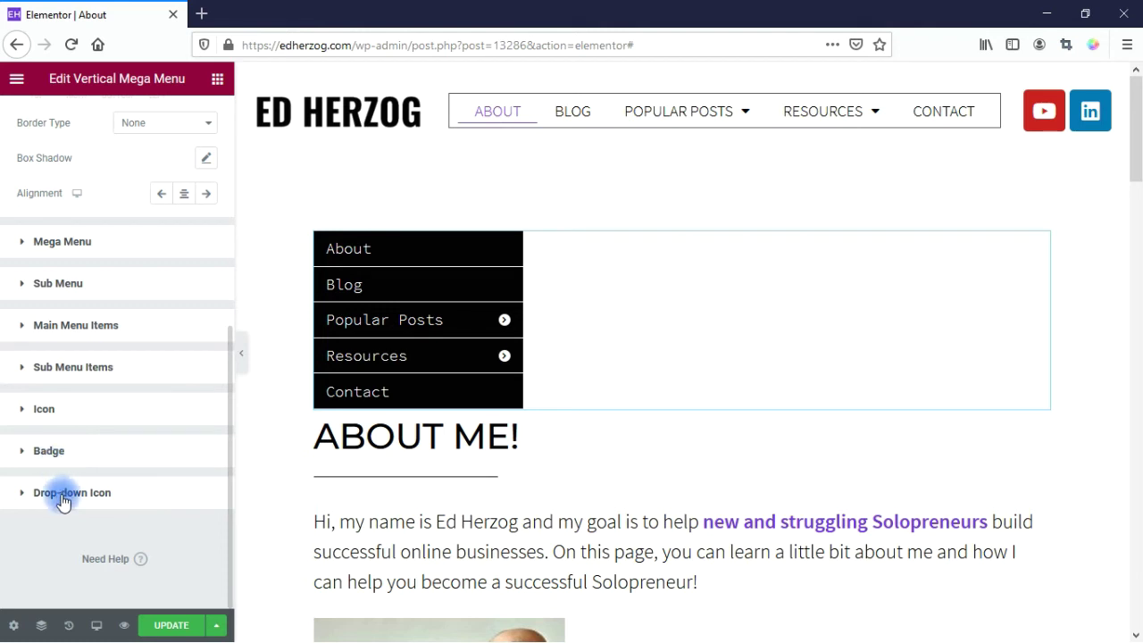
{"action": "left_click", "coordinate": [76, 326]}
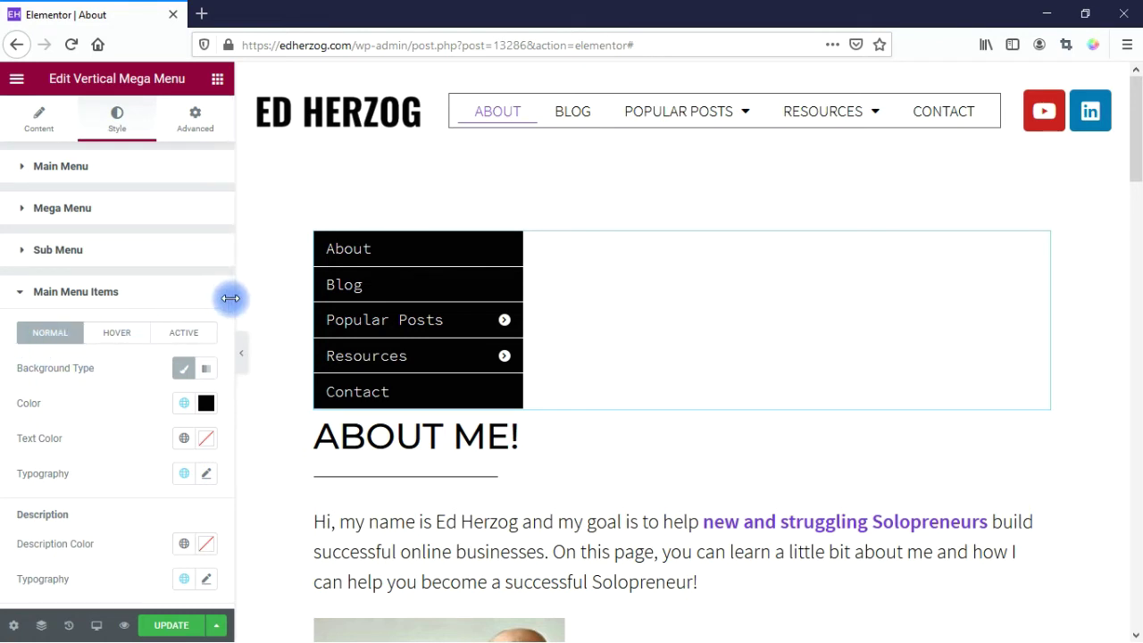
{"action": "scroll", "coordinate": [221, 474], "scroll_direction": "down", "scroll_amount": 6}
{"action": "left_click_drag", "start_coordinate": [221, 557], "coordinate": [215, 217]}
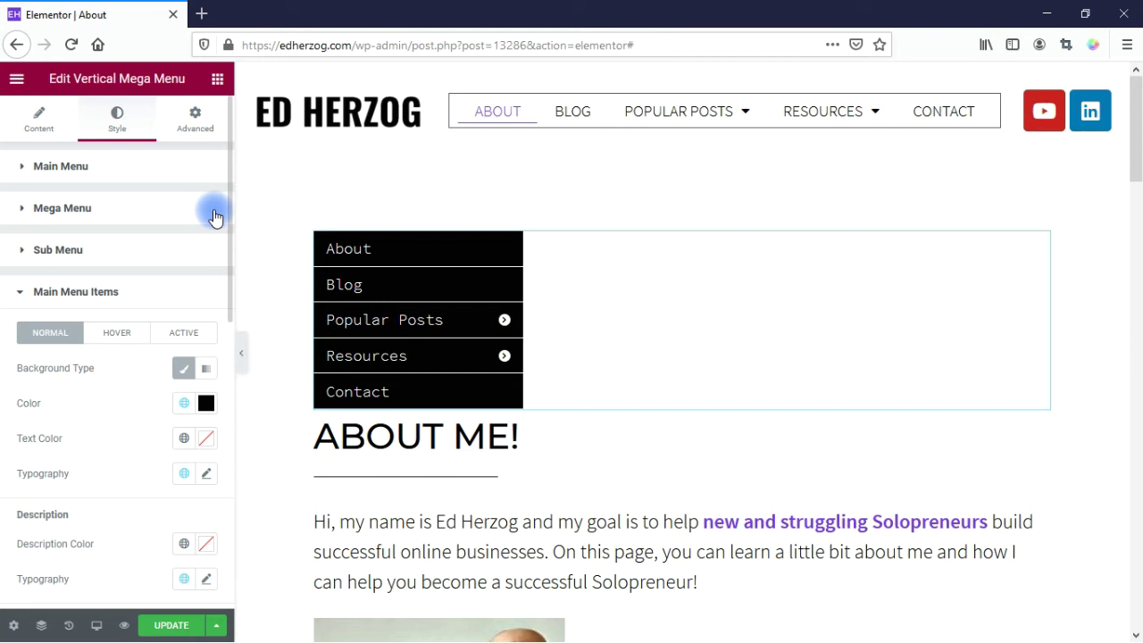
Replace the Vertical Mega Menu above the "ABOUT ME!" heading with a Hamburger Menu widget that uses the Blank menu
{"action": "key", "text": "Delete"}
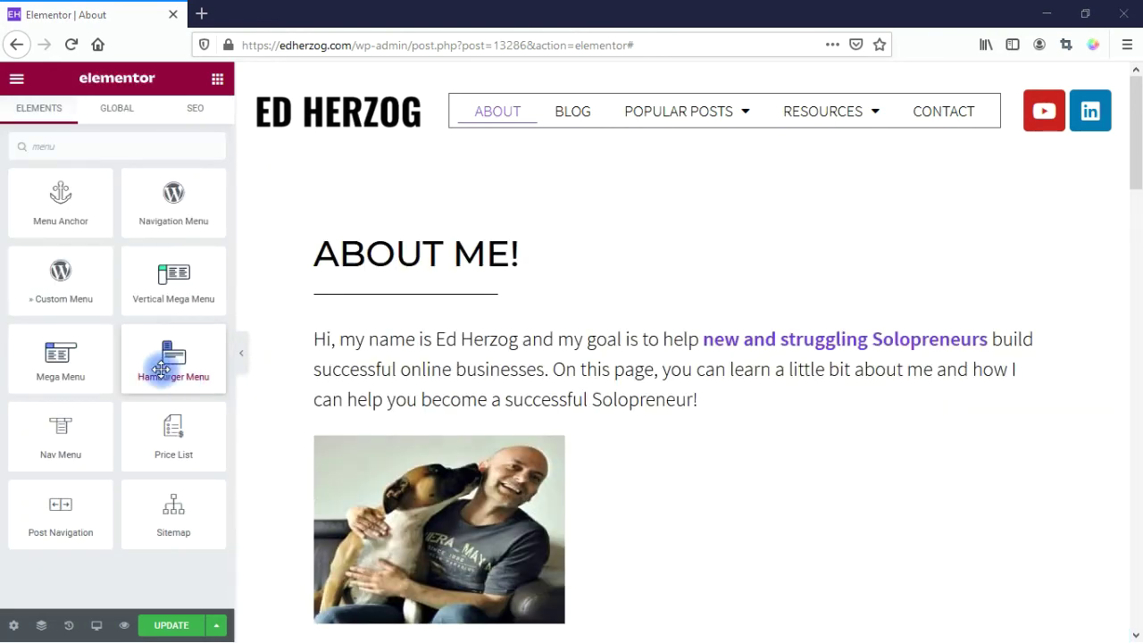
{"action": "left_click_drag", "start_coordinate": [153, 364], "coordinate": [381, 239]}
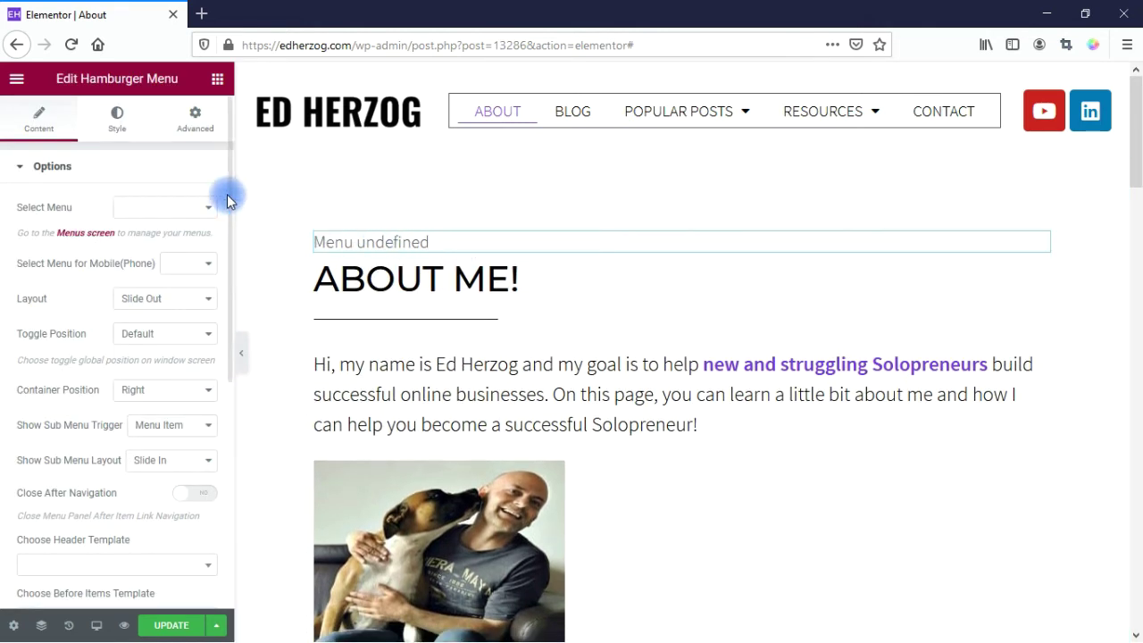
{"action": "left_click", "coordinate": [184, 211]}
{"action": "left_click", "coordinate": [150, 302]}
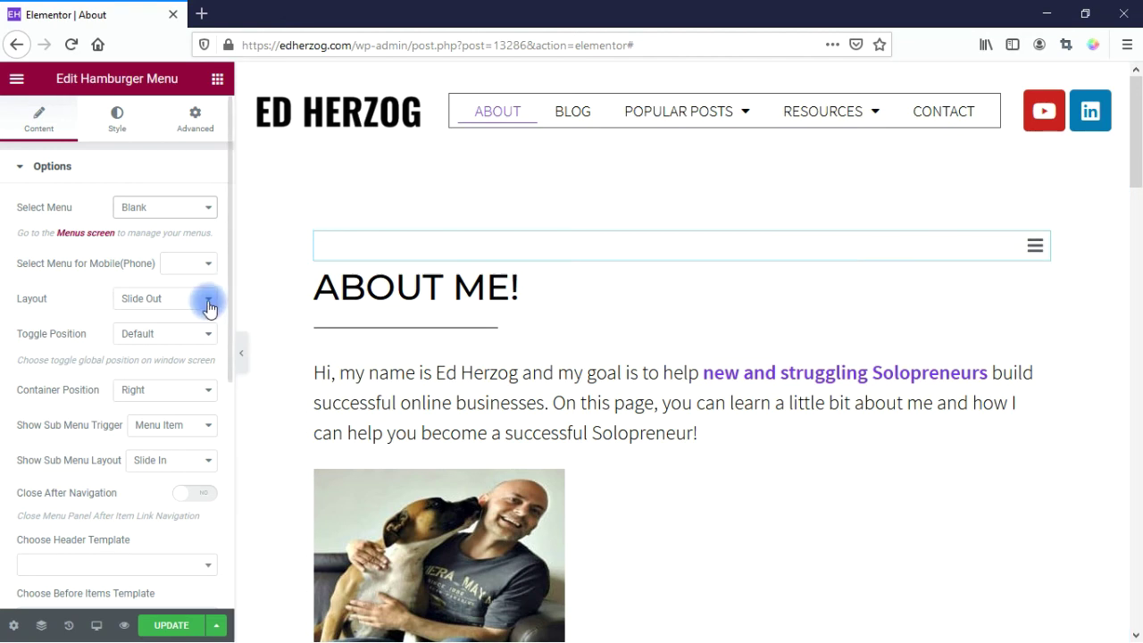
Review the Hamburger Menu's layout, template and visibility options, and expand its Content group of icon and text settings
{"action": "scroll", "coordinate": [227, 273], "scroll_direction": "down", "scroll_amount": 5}
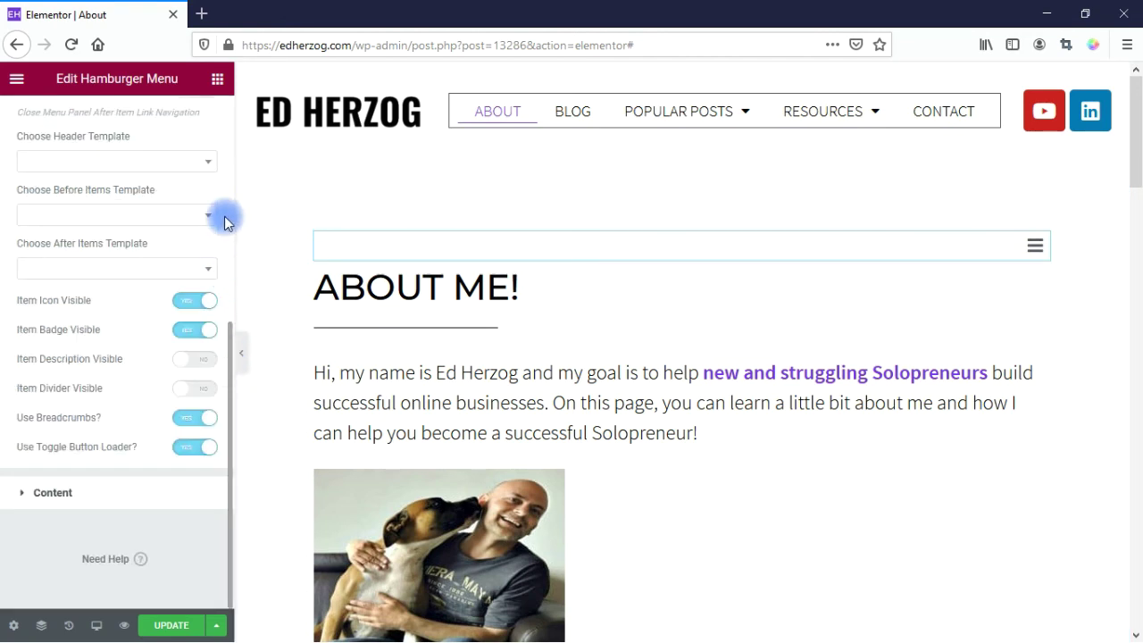
{"action": "left_click_drag", "start_coordinate": [228, 363], "coordinate": [235, 149]}
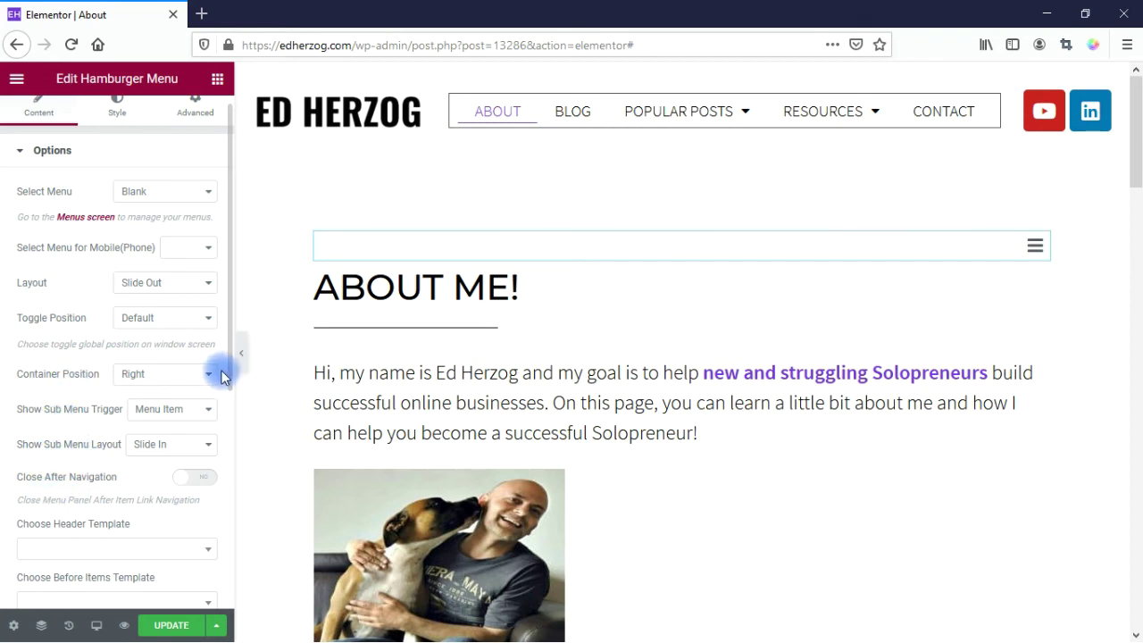
{"action": "left_click_drag", "start_coordinate": [230, 373], "coordinate": [227, 577]}
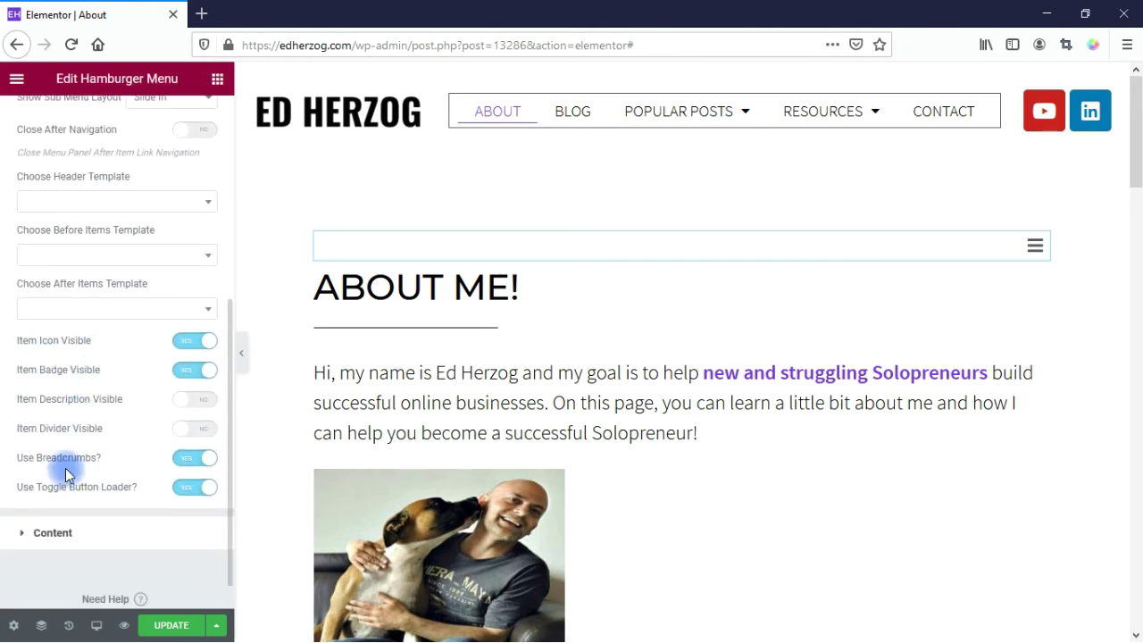
{"action": "left_click", "coordinate": [47, 534]}
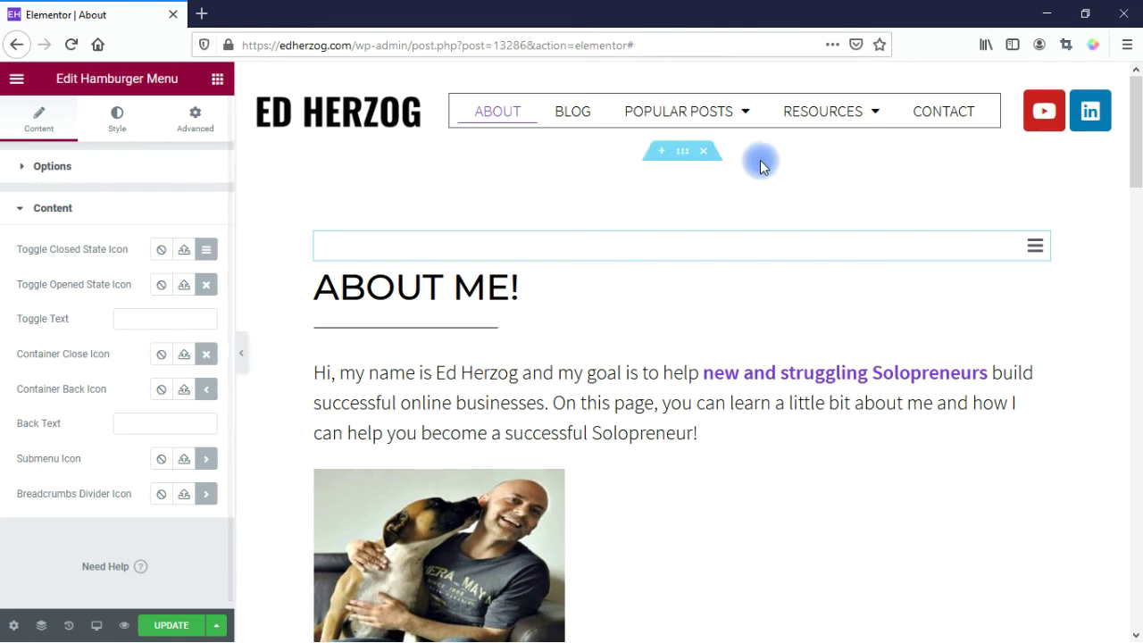
Review the Hamburger Menu's Toggle style options and expand its Advanced style section
{"action": "left_click", "coordinate": [107, 125]}
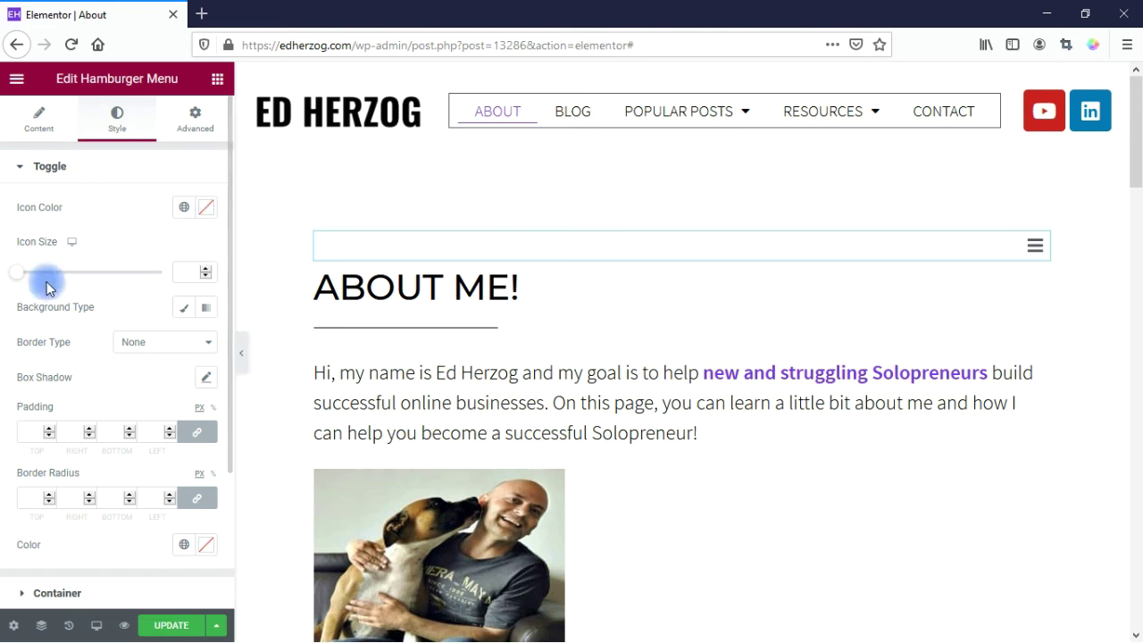
{"action": "left_click_drag", "start_coordinate": [229, 373], "coordinate": [227, 523]}
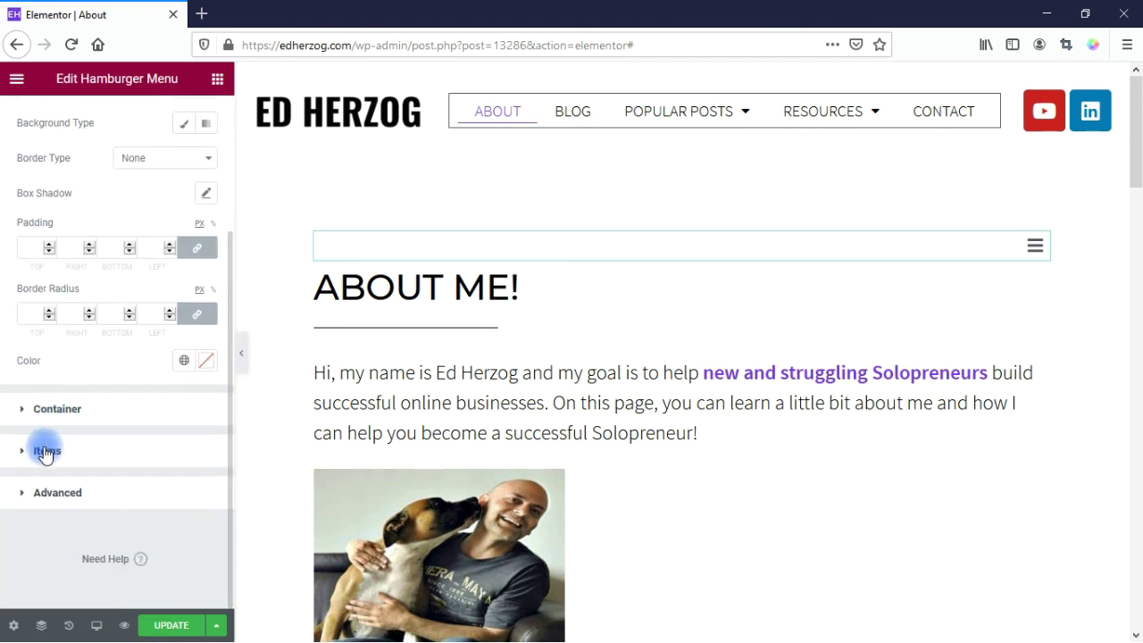
{"action": "left_click", "coordinate": [49, 492]}
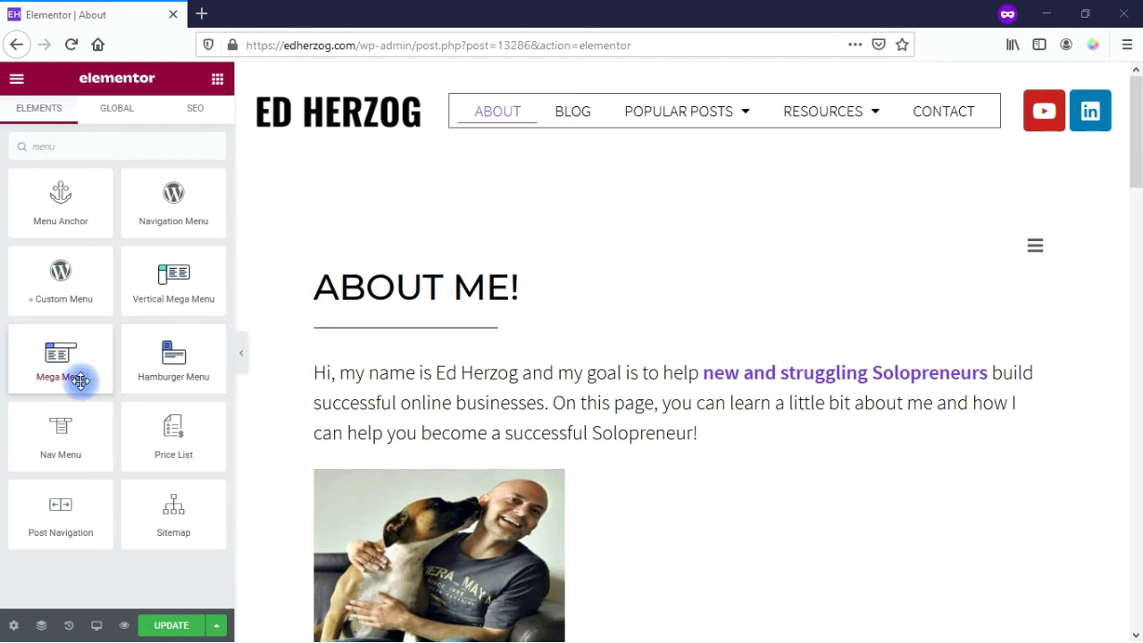
{"action": "left_click_drag", "start_coordinate": [30, 372], "coordinate": [56, 368]}
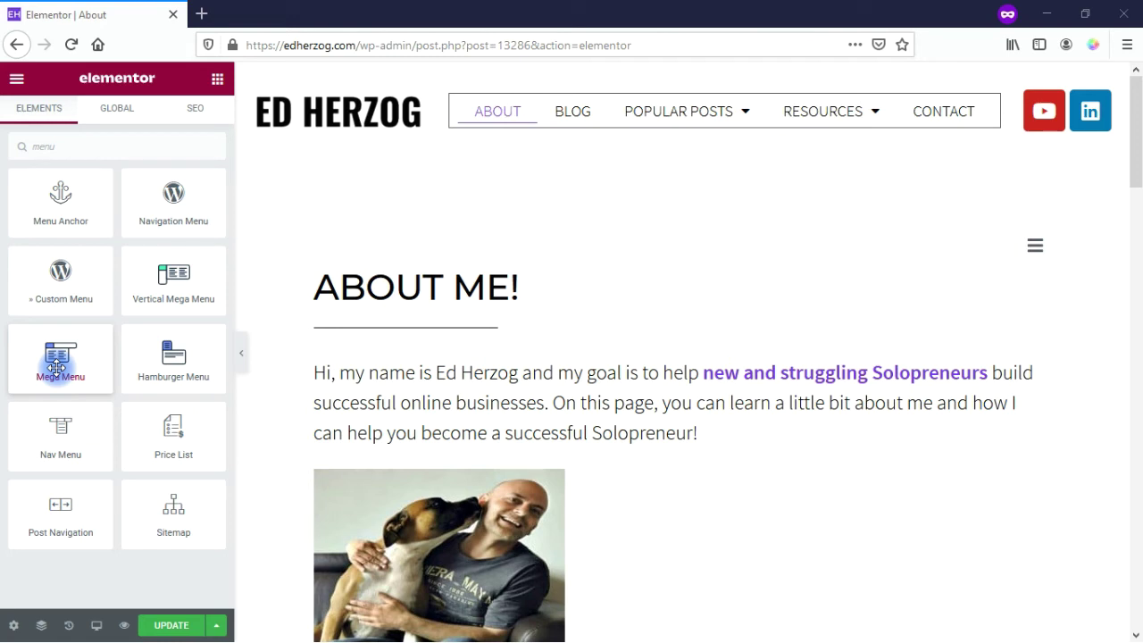
{"action": "left_click_drag", "start_coordinate": [57, 367], "coordinate": [1045, 249]}
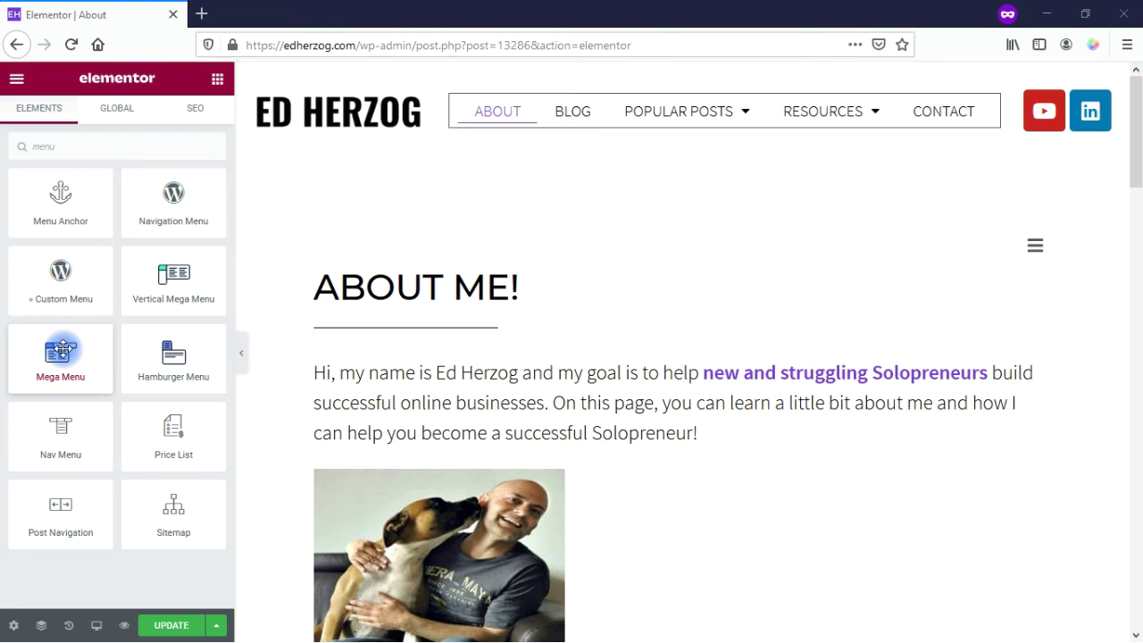
{"action": "left_click_drag", "start_coordinate": [54, 361], "coordinate": [1052, 253]}
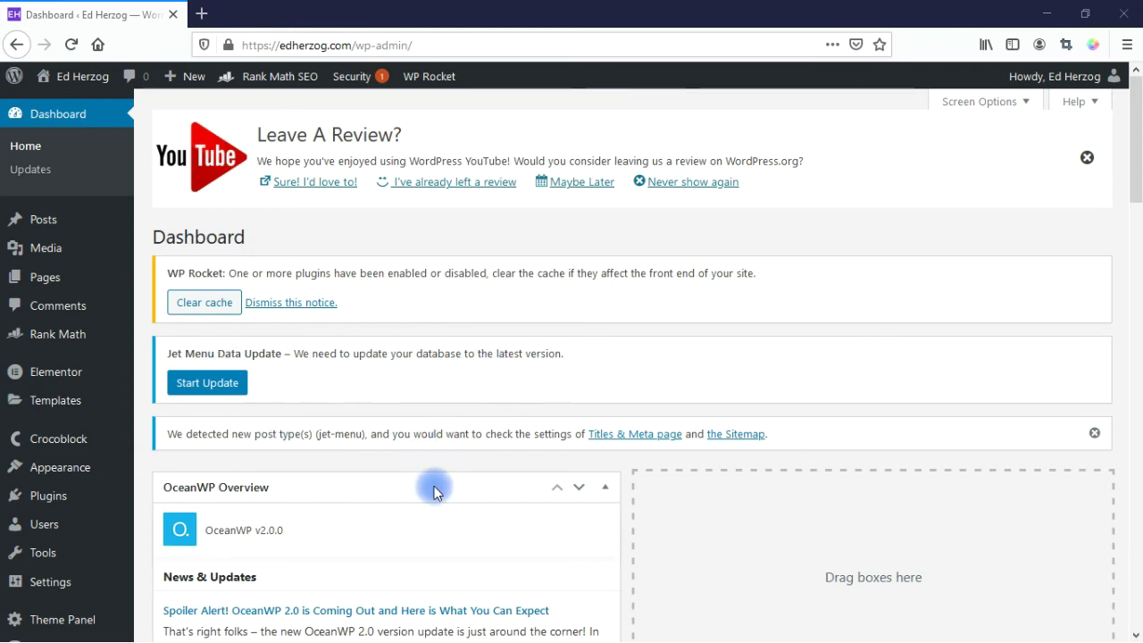
Go to the WordPress Menus page, load the Blank menu for editing and look over its menu structure
{"action": "mouse_move", "coordinate": [37, 472]}
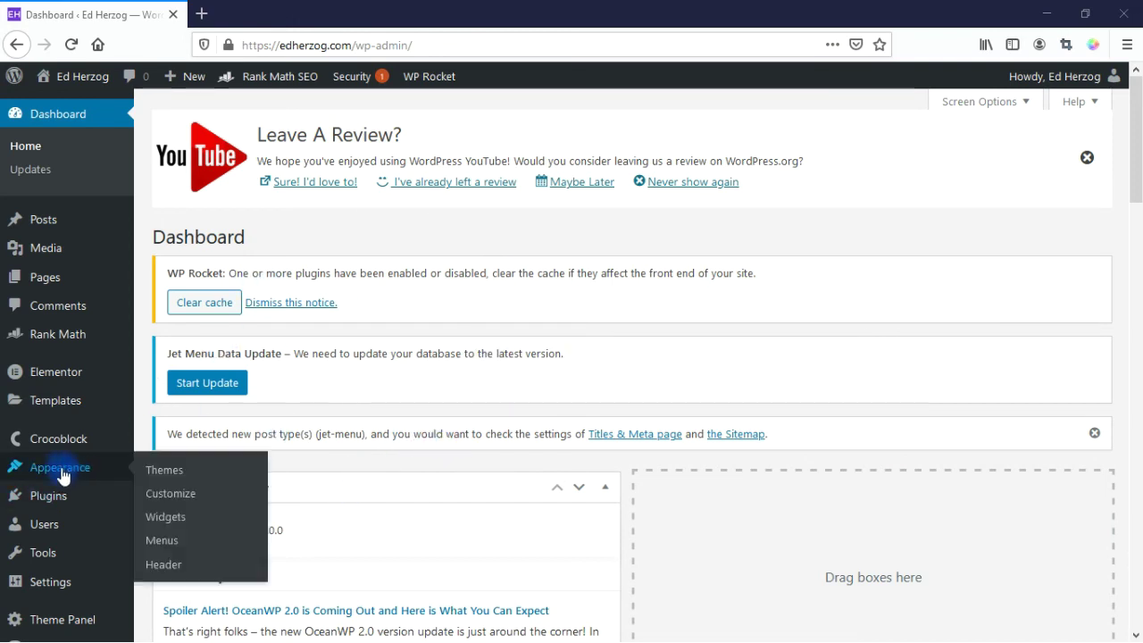
{"action": "left_click", "coordinate": [175, 547]}
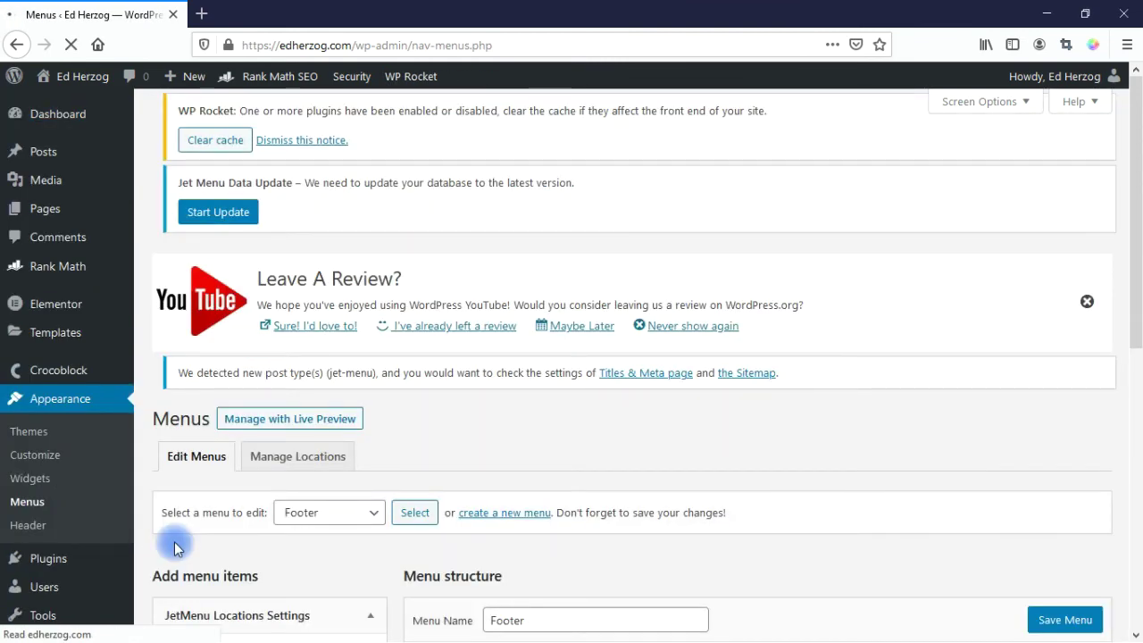
{"action": "scroll", "coordinate": [693, 376], "scroll_direction": "down", "scroll_amount": 4}
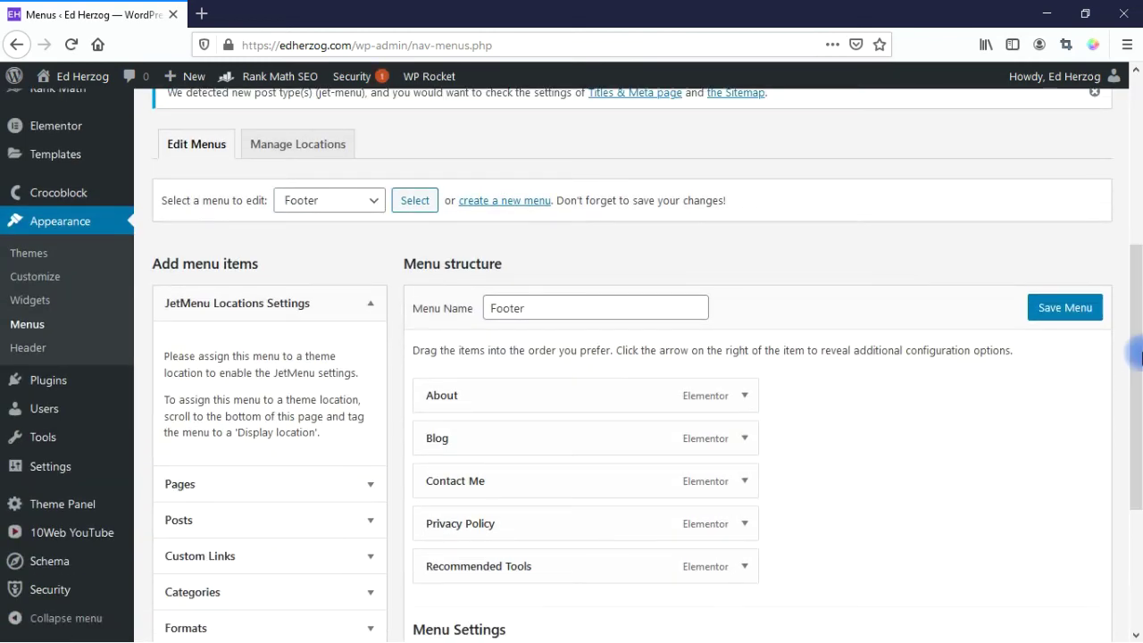
{"action": "left_click", "coordinate": [341, 206]}
{"action": "left_click", "coordinate": [315, 228]}
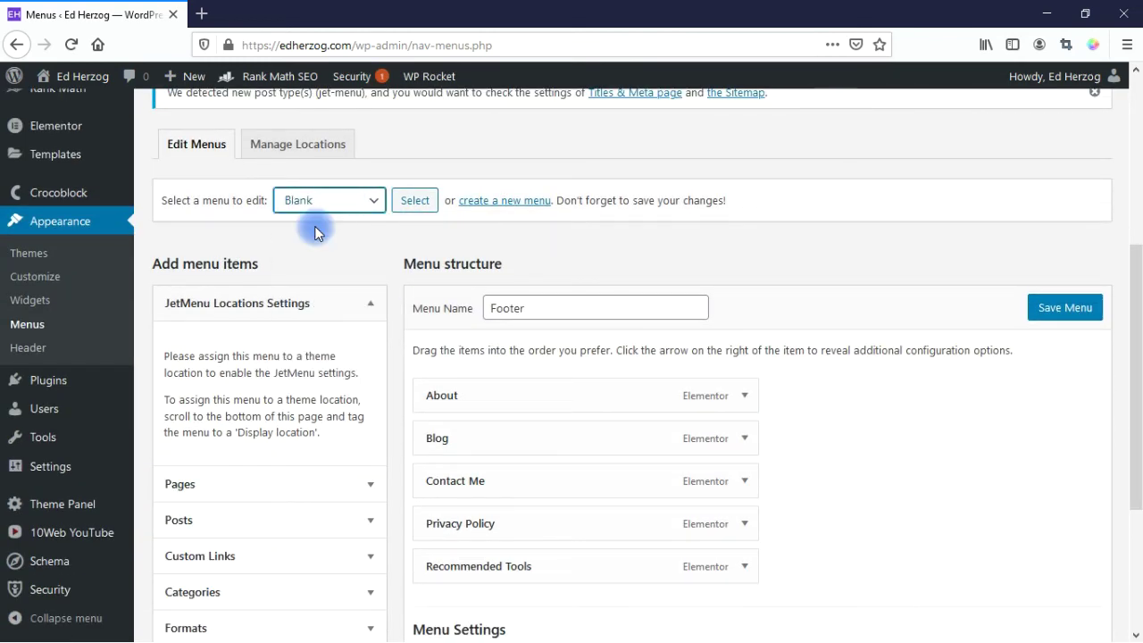
{"action": "left_click", "coordinate": [420, 212]}
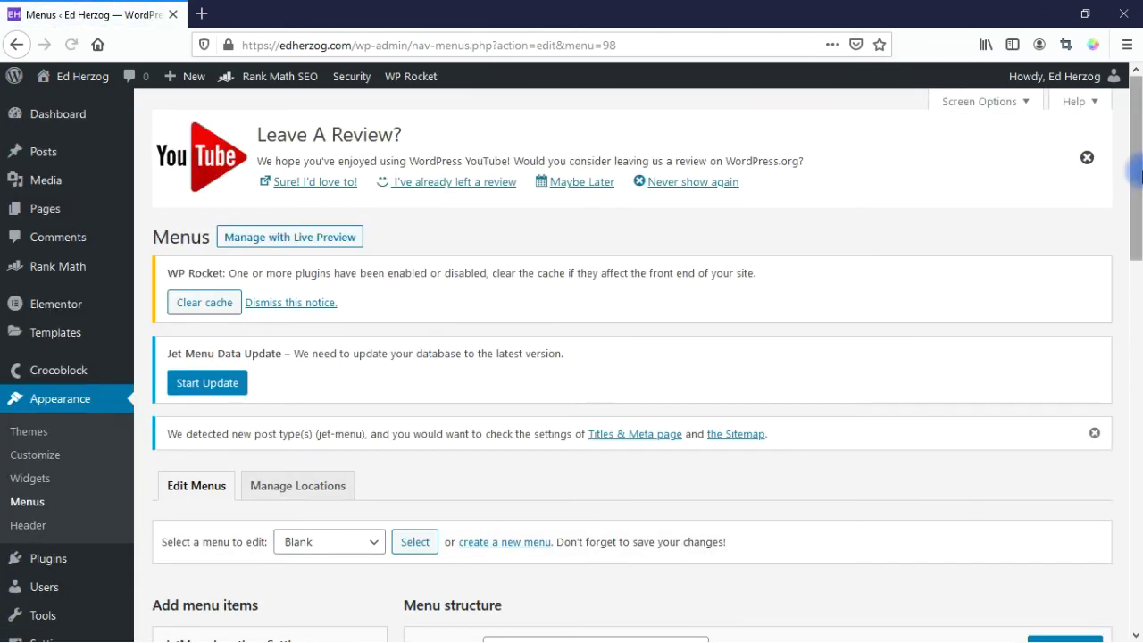
{"action": "left_click_drag", "start_coordinate": [1140, 175], "coordinate": [1140, 319]}
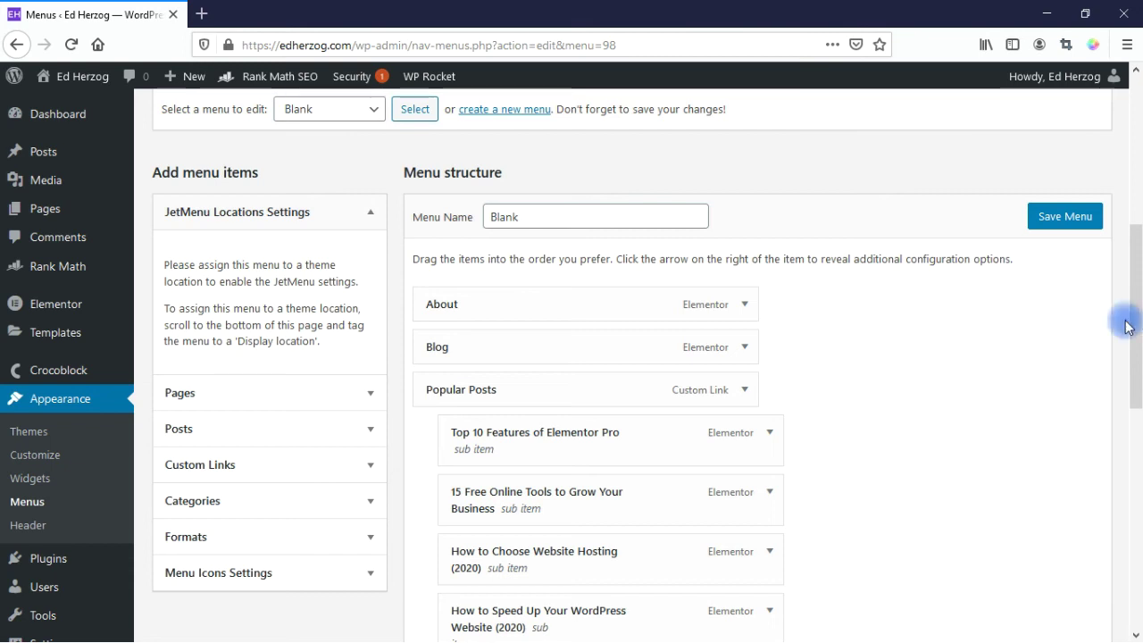
Review the About item's JetMenu settings for mega content, icon, badge, advanced and vertical menu options, and open its mega menu item content for editing
{"action": "mouse_move", "coordinate": [549, 304]}
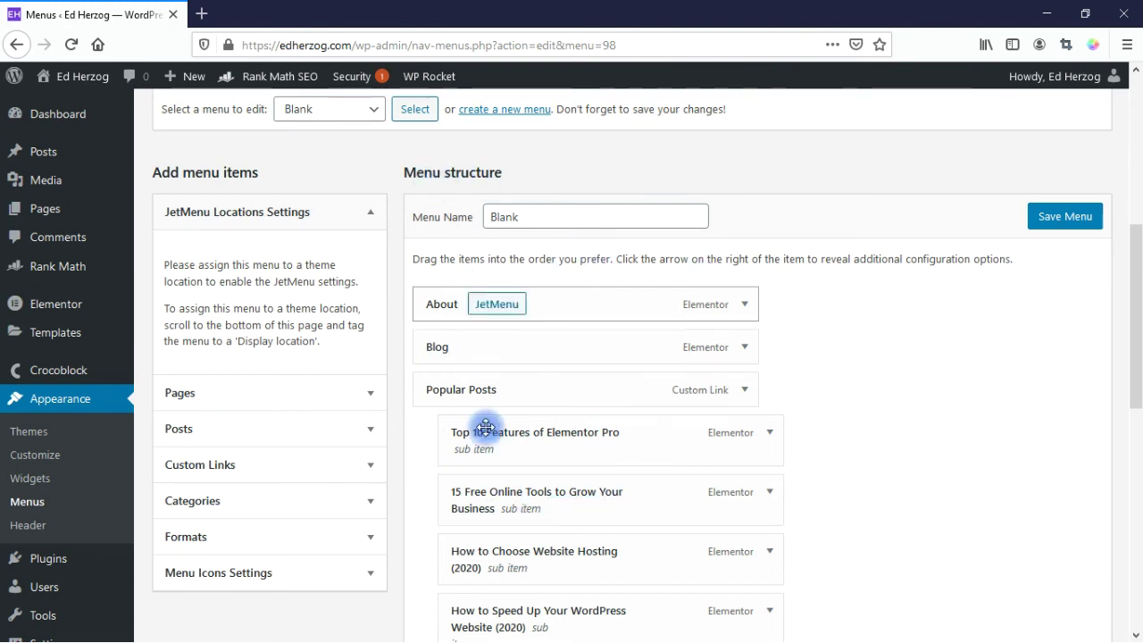
{"action": "mouse_move", "coordinate": [502, 311]}
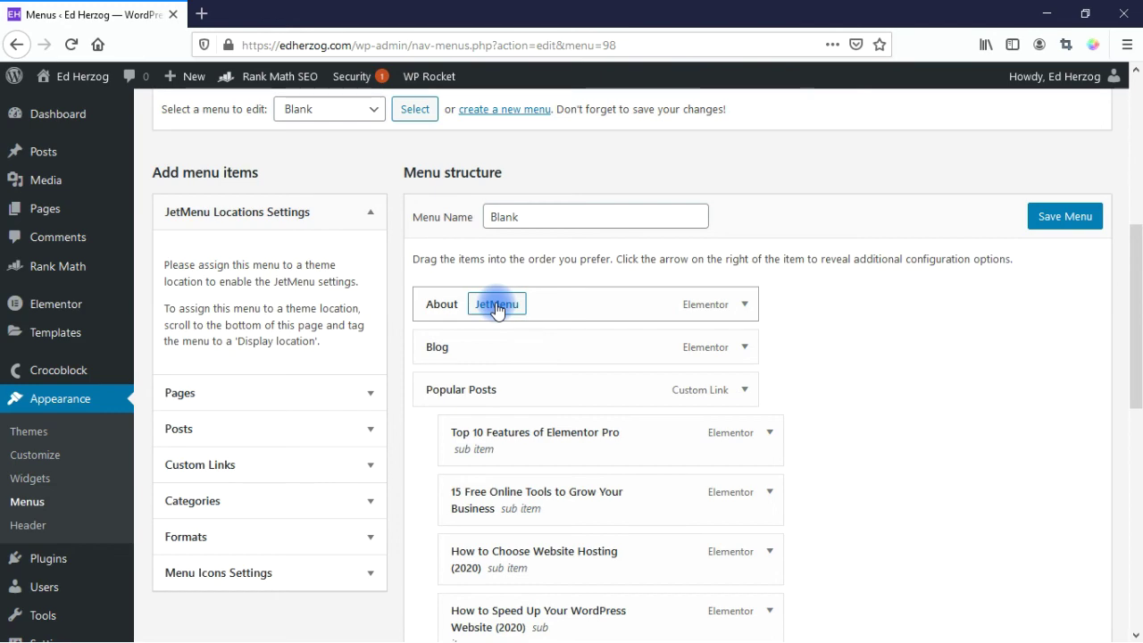
{"action": "left_click", "coordinate": [498, 305]}
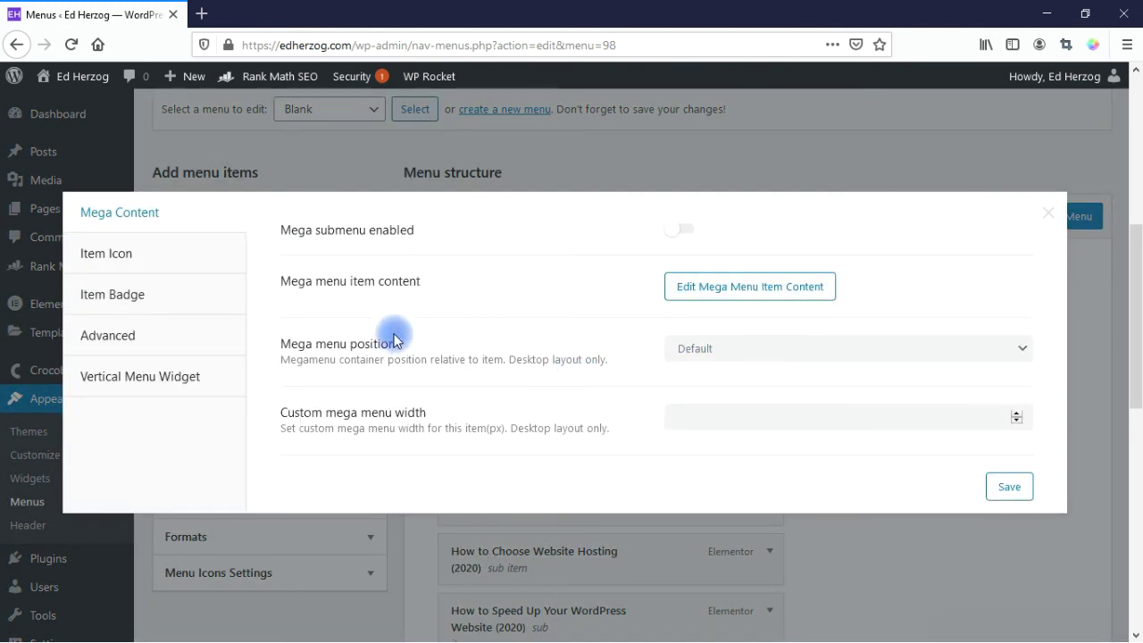
{"action": "left_click", "coordinate": [105, 255]}
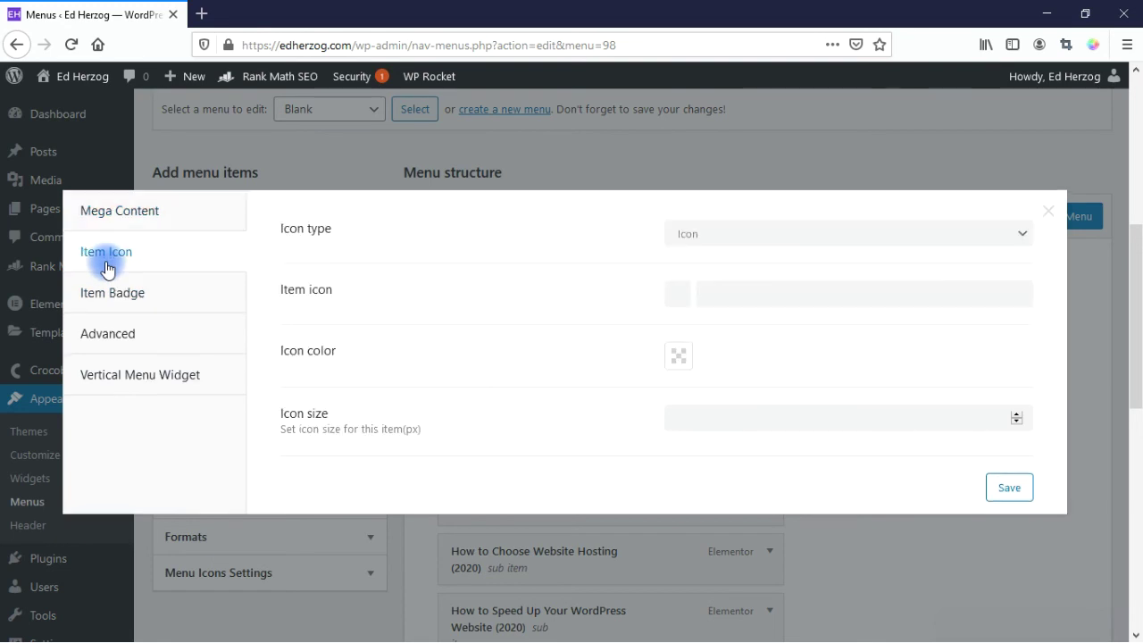
{"action": "left_click", "coordinate": [105, 297]}
{"action": "left_click", "coordinate": [117, 370]}
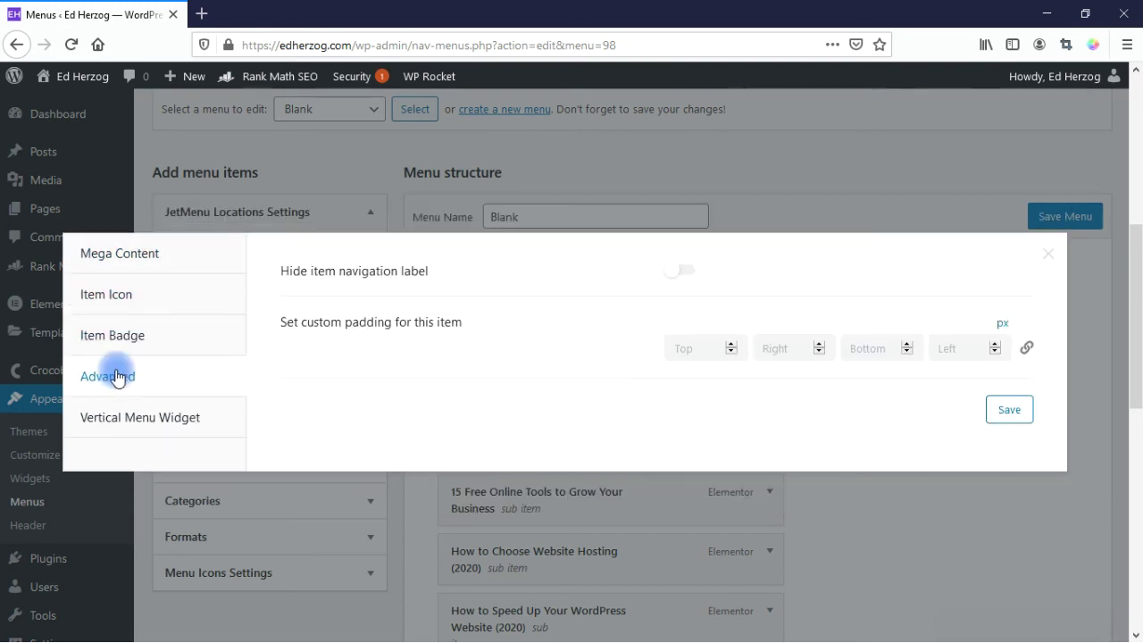
{"action": "left_click", "coordinate": [134, 416]}
{"action": "left_click", "coordinate": [128, 257]}
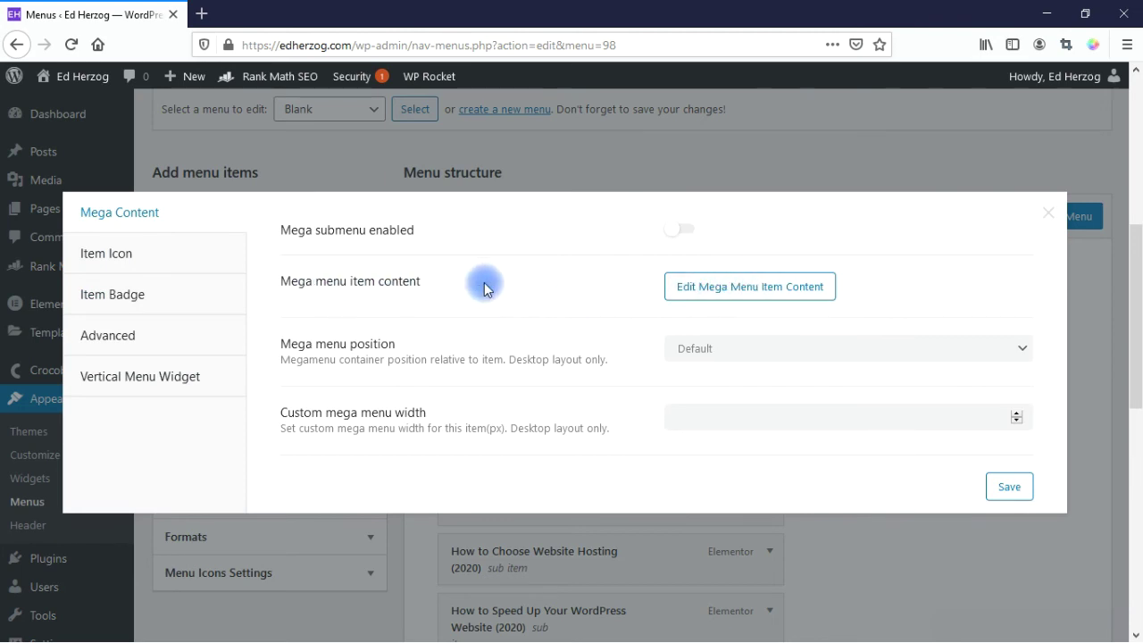
{"action": "left_click", "coordinate": [770, 285]}
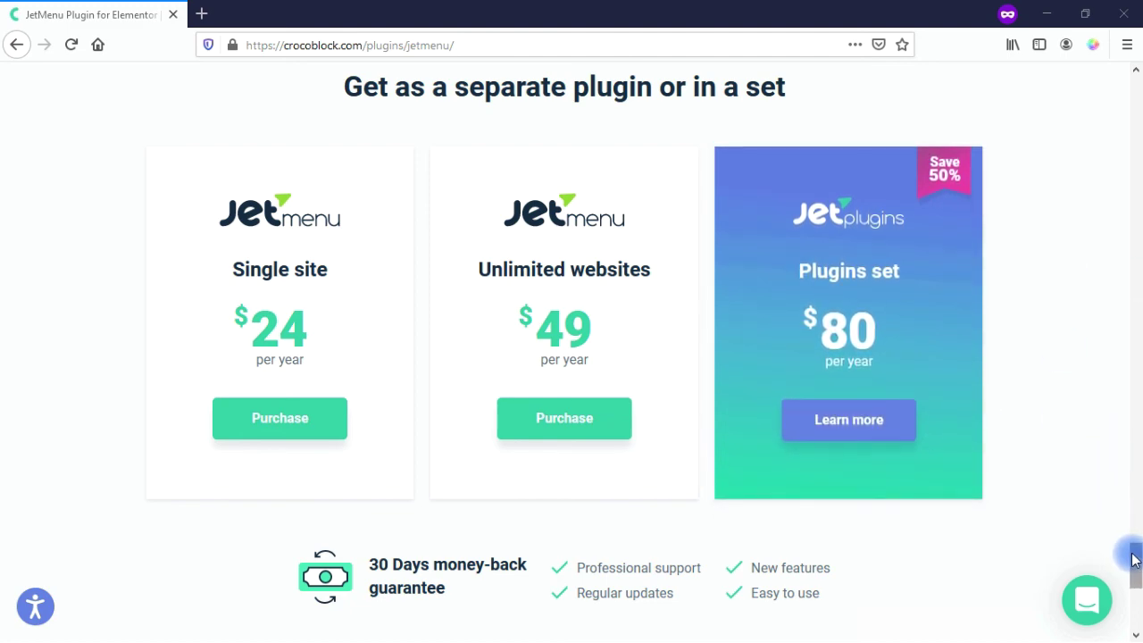
Look over the pricing plans and money-back guarantee details on Crocoblock's JetMenu plugin page
{"action": "left_click_drag", "start_coordinate": [1134, 548], "coordinate": [1139, 581]}
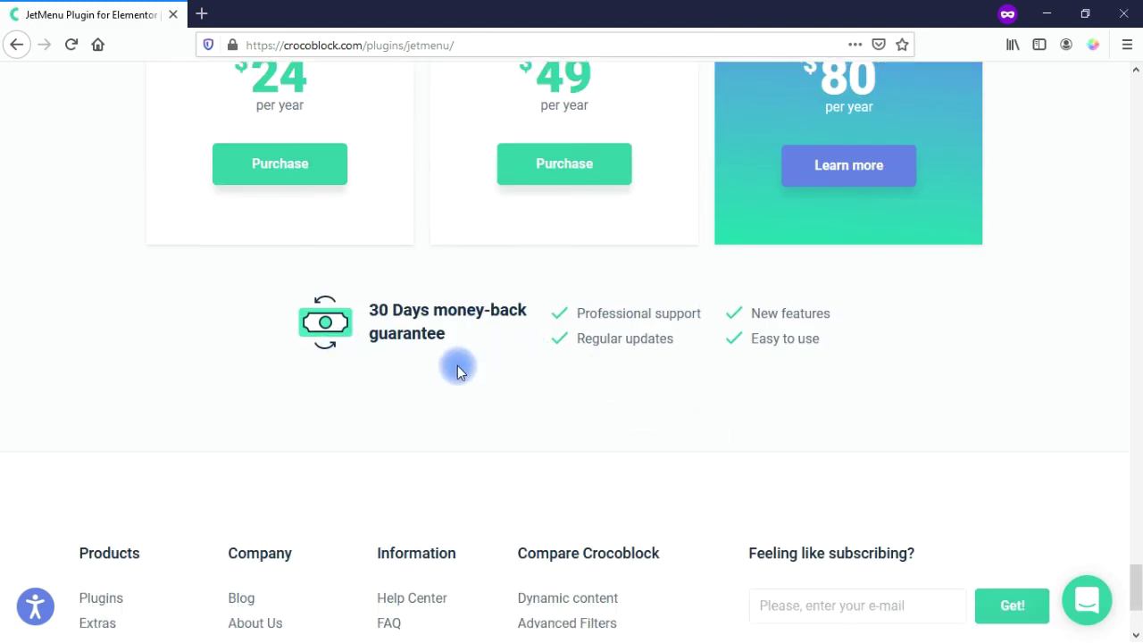